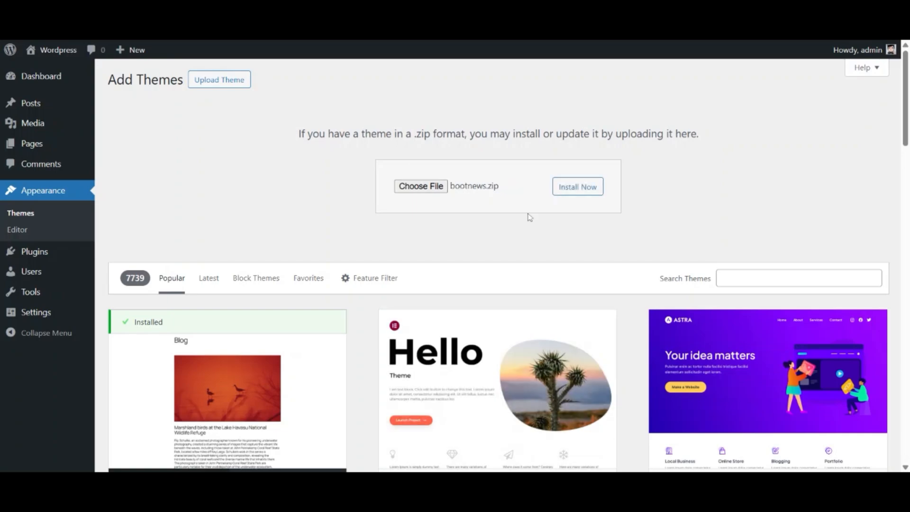
Install the selected bootnews.zip theme package and activate the Bootnews theme
{"action": "left_click", "coordinate": [578, 186]}
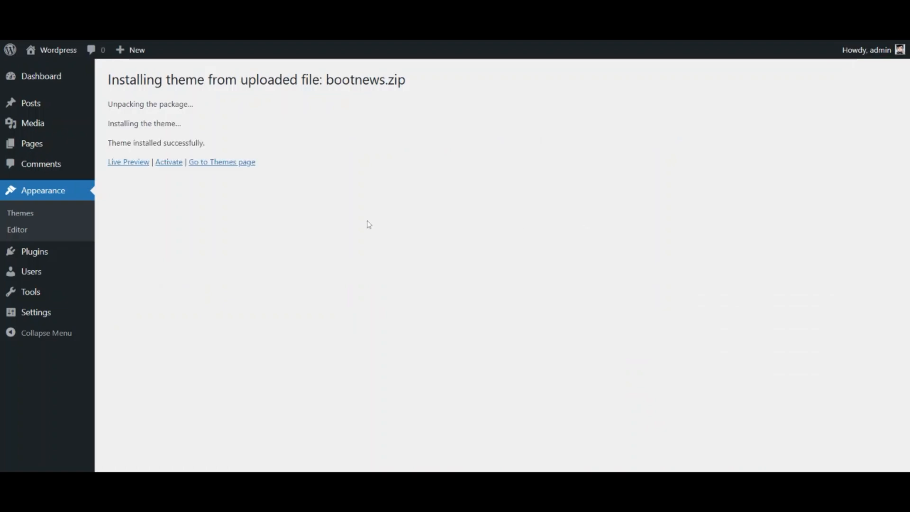
{"action": "left_click", "coordinate": [168, 163]}
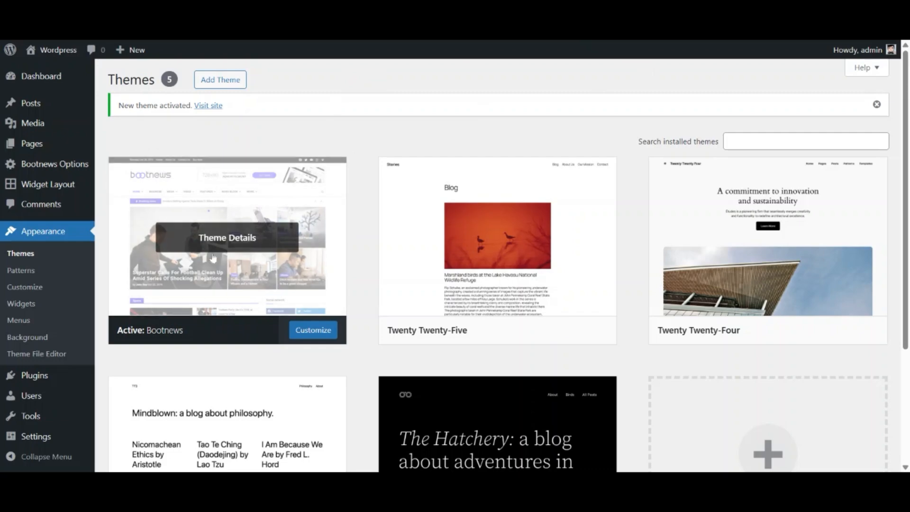
Upload and install the demo-importer.zip plugin package and activate the plugin
{"action": "mouse_move", "coordinate": [61, 380]}
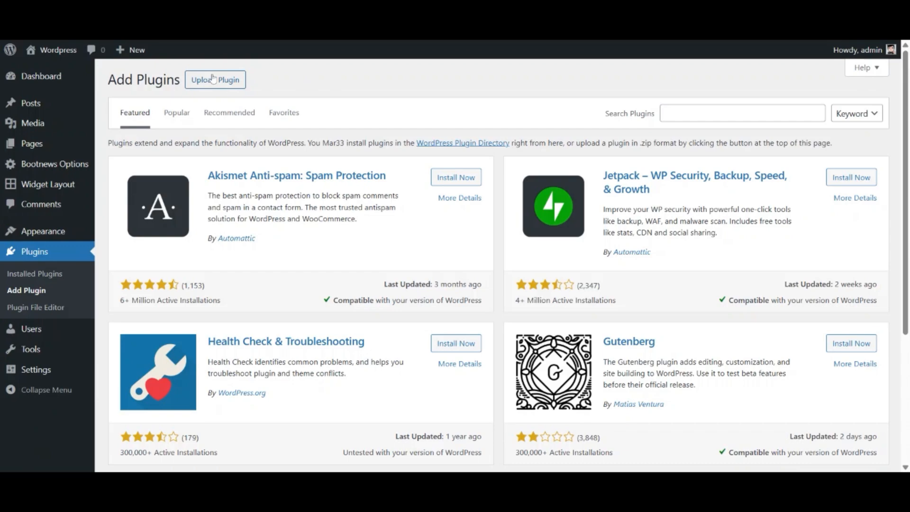
{"action": "left_click", "coordinate": [215, 79]}
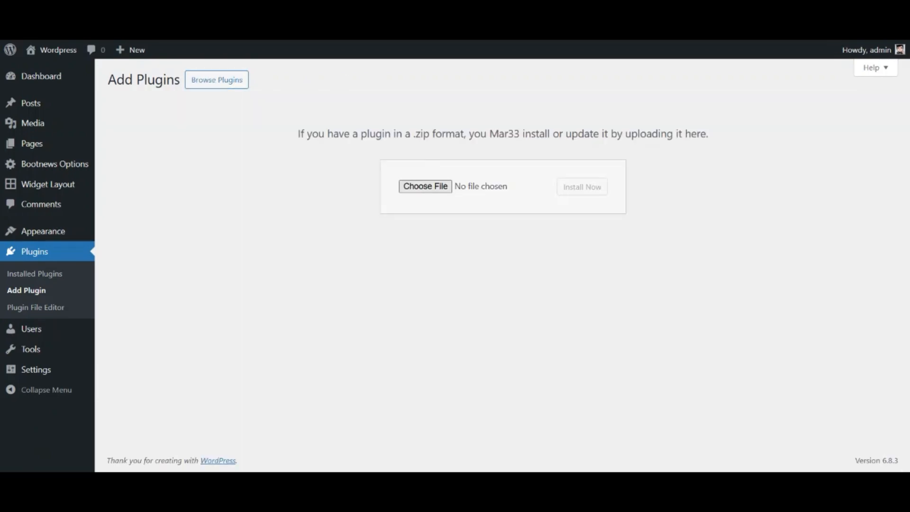
{"action": "key", "text": "Return"}
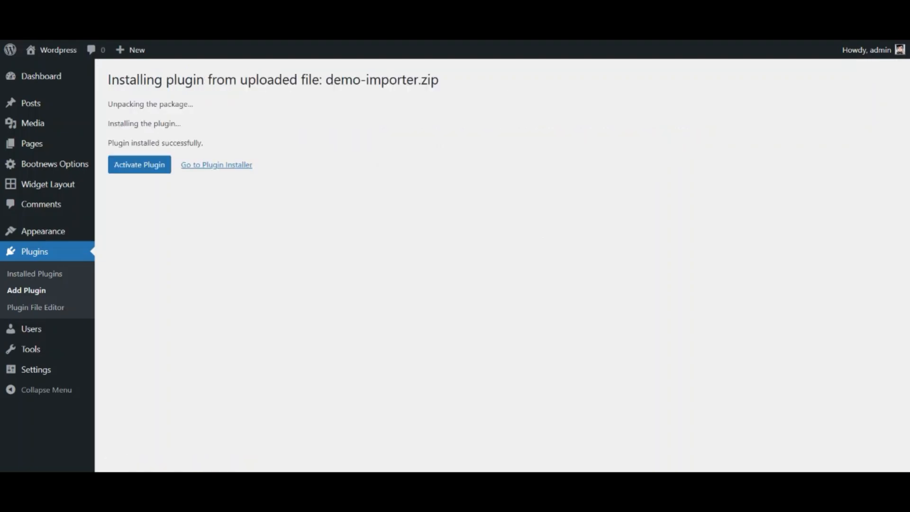
{"action": "left_click", "coordinate": [140, 165]}
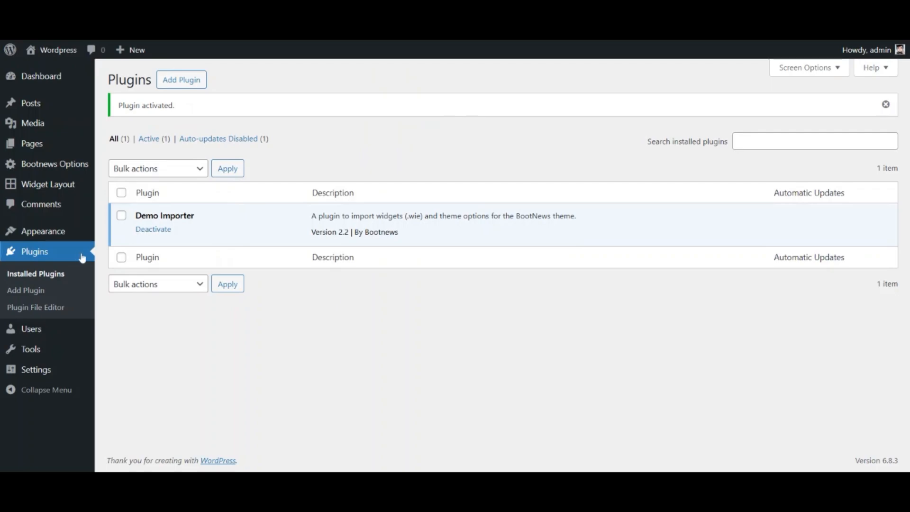
Install the WordPress importer from the list of available import systems
{"action": "mouse_move", "coordinate": [42, 350]}
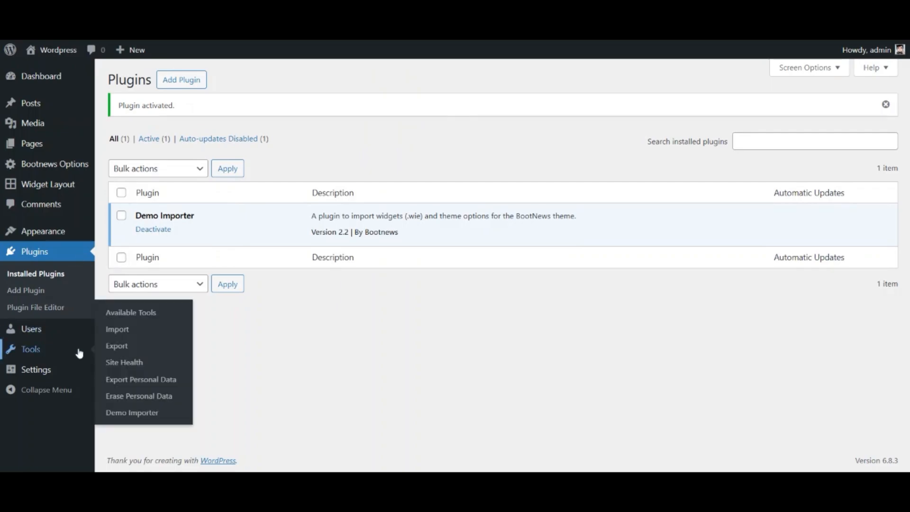
{"action": "left_click", "coordinate": [120, 329]}
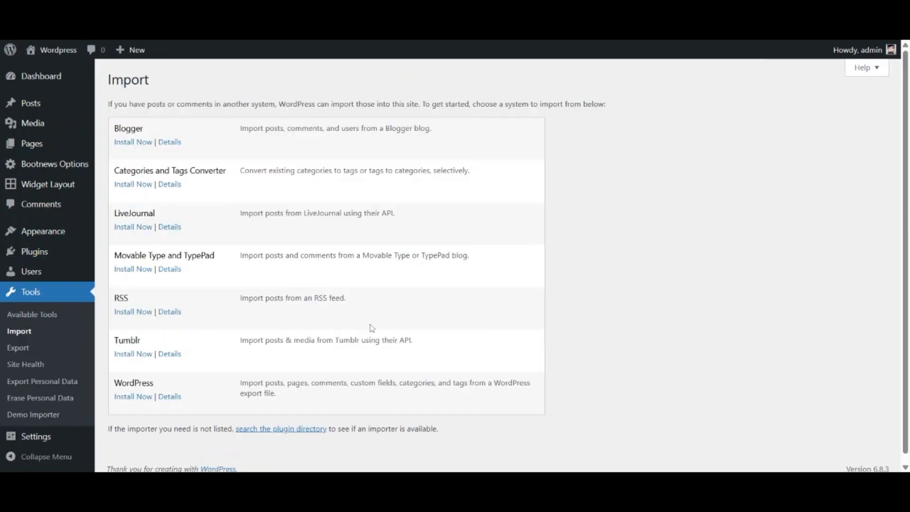
{"action": "left_click", "coordinate": [132, 397]}
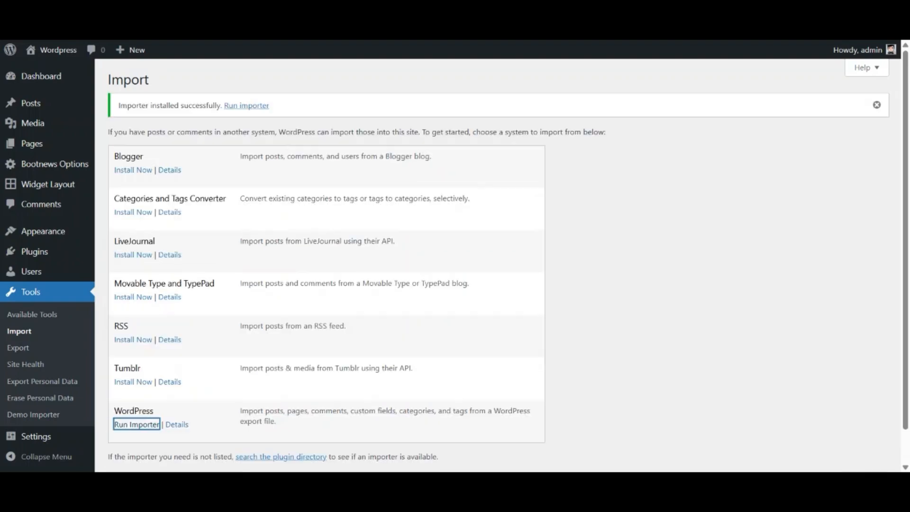
Import the settings and widgets of the Default Magazine template with the Bootnews Demo Importer
{"action": "left_click", "coordinate": [44, 418]}
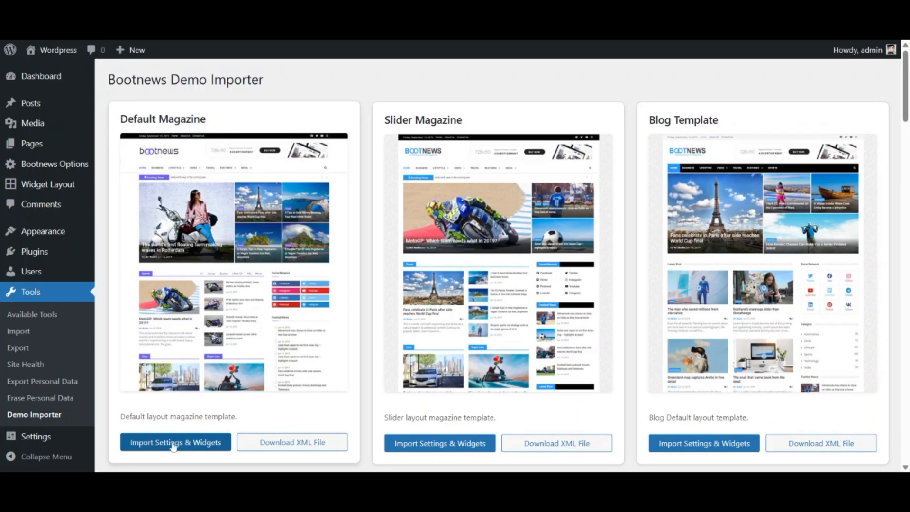
{"action": "scroll", "coordinate": [174, 446], "scroll_direction": "down", "scroll_amount": 1}
{"action": "left_click", "coordinate": [188, 383]}
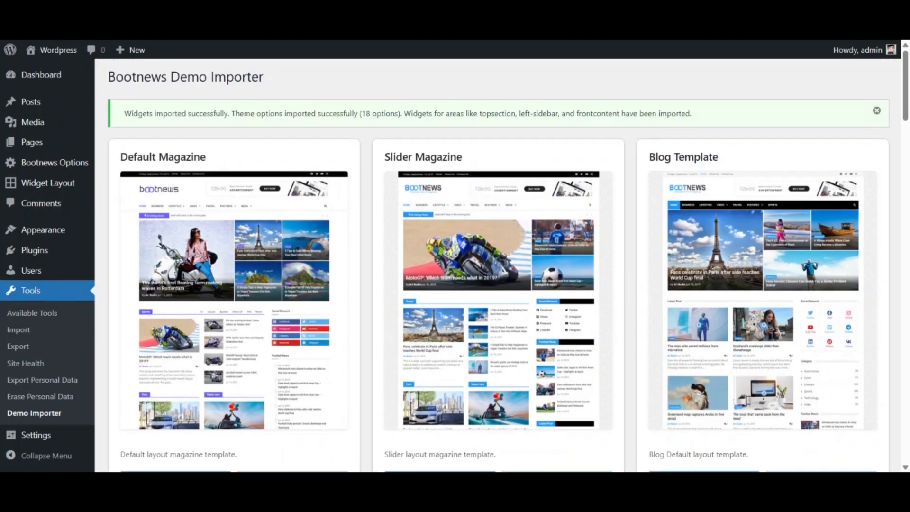
{"action": "scroll", "coordinate": [354, 238], "scroll_direction": "down", "scroll_amount": 2}
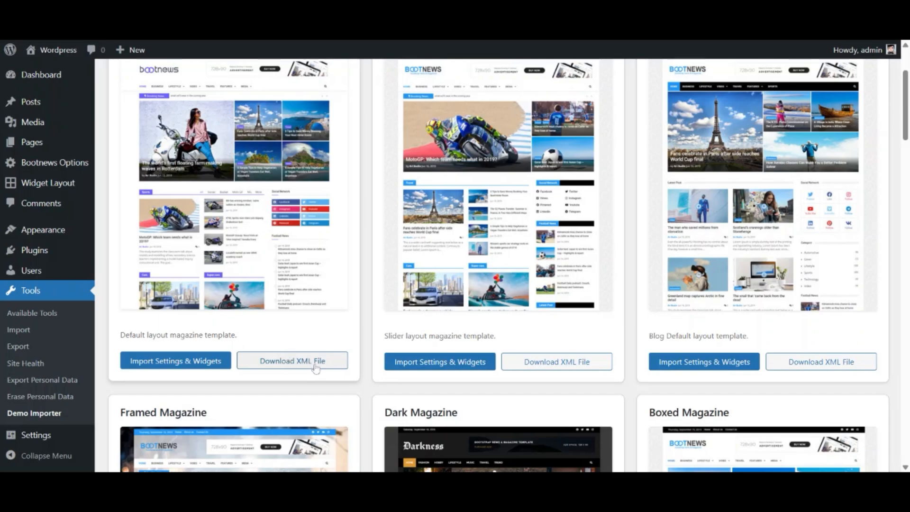
{"action": "scroll", "coordinate": [305, 357], "scroll_direction": "down", "scroll_amount": 1}
{"action": "scroll", "coordinate": [341, 347], "scroll_direction": "up", "scroll_amount": 3}
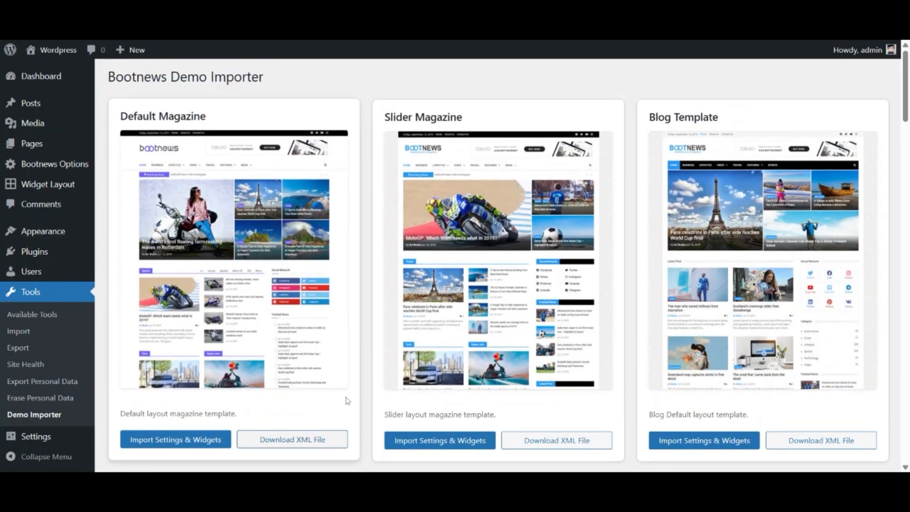
Run the WordPress importer and upload the general.xml file for import
{"action": "left_click", "coordinate": [27, 333]}
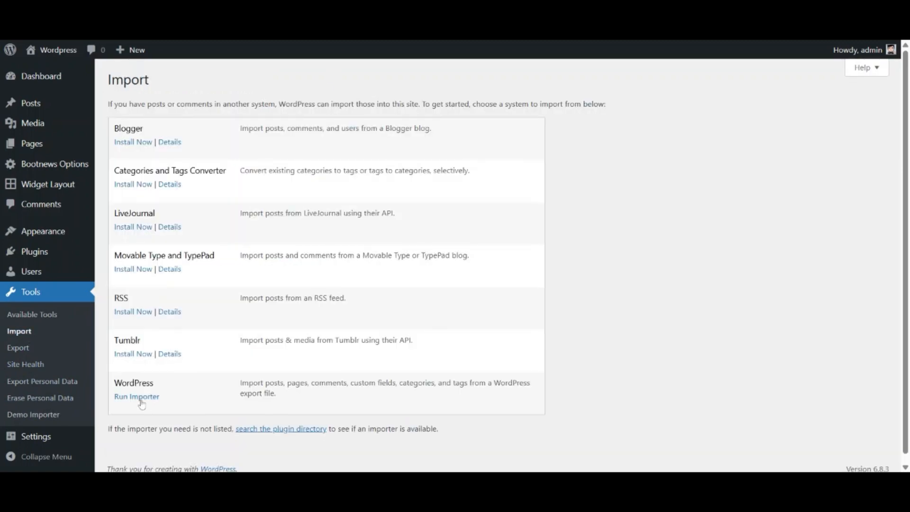
{"action": "left_click", "coordinate": [141, 401]}
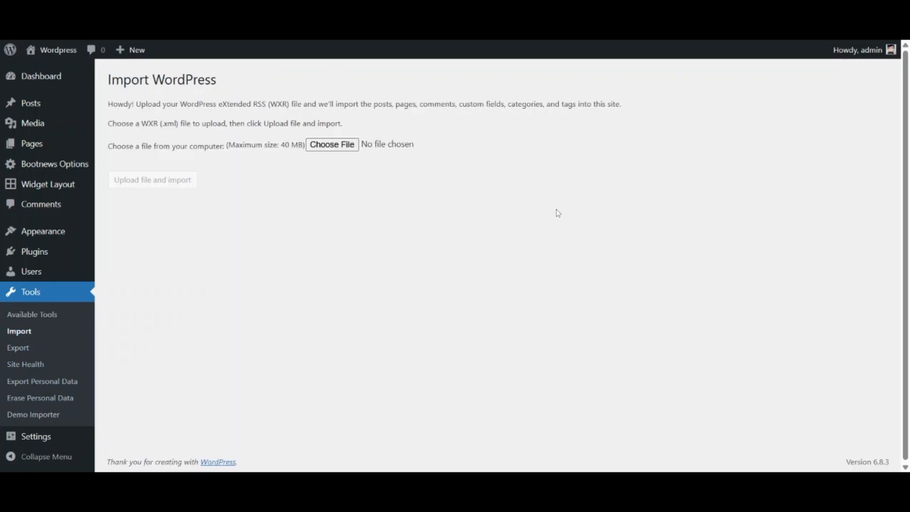
{"action": "left_click", "coordinate": [346, 146]}
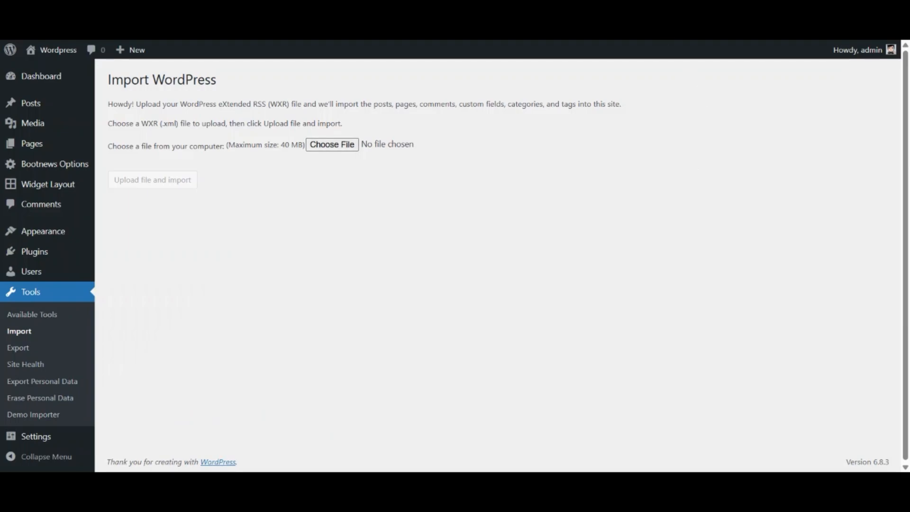
{"action": "left_click", "coordinate": [332, 148]}
{"action": "left_click", "coordinate": [602, 412]}
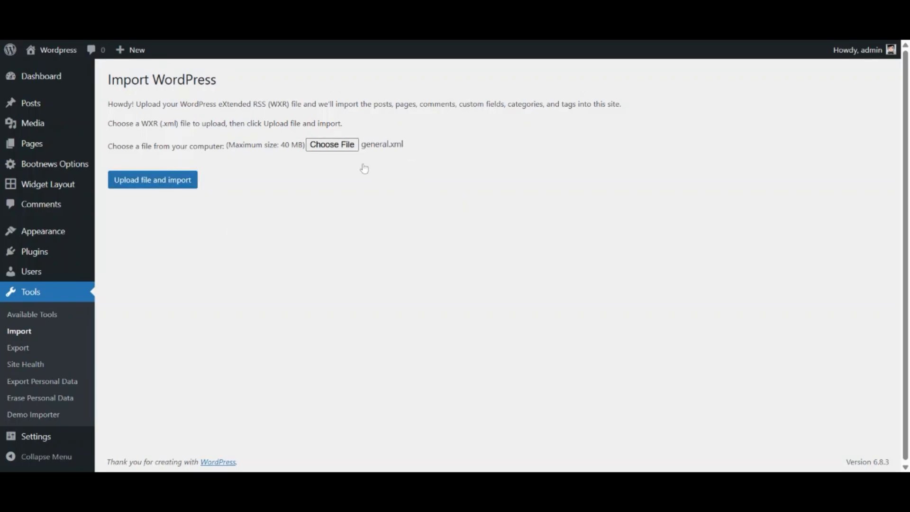
{"action": "left_click", "coordinate": [154, 183]}
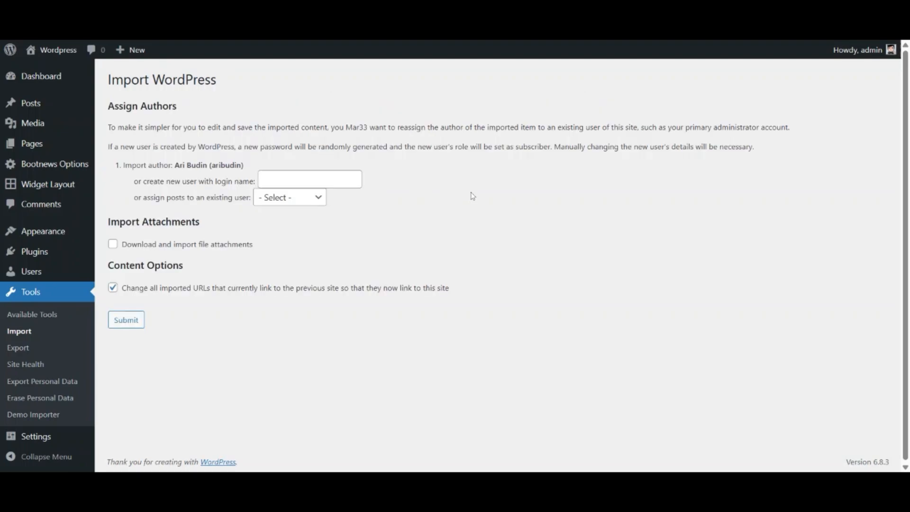
Run the import with posts assigned to an existing user and file attachments downloaded, and open the posts list
{"action": "left_click", "coordinate": [290, 199]}
{"action": "left_click", "coordinate": [286, 230]}
{"action": "left_click", "coordinate": [119, 245]}
{"action": "left_click", "coordinate": [127, 324]}
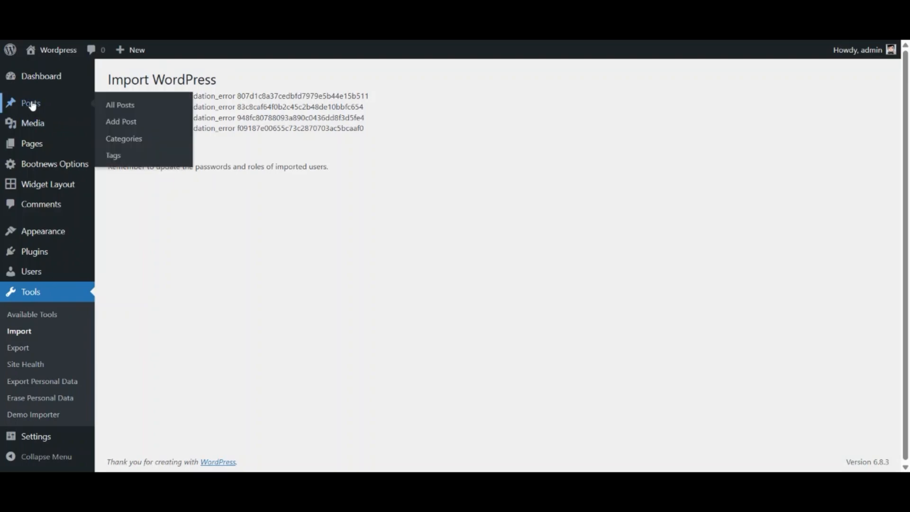
{"action": "left_click", "coordinate": [32, 106]}
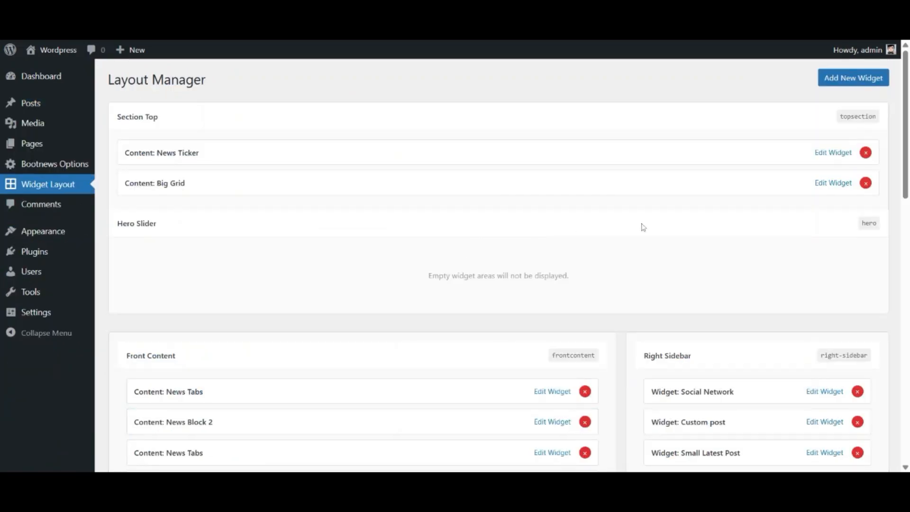
Choose a post category for the News Ticker widget in Section Top of the widget layout and save it
{"action": "left_click", "coordinate": [817, 153]}
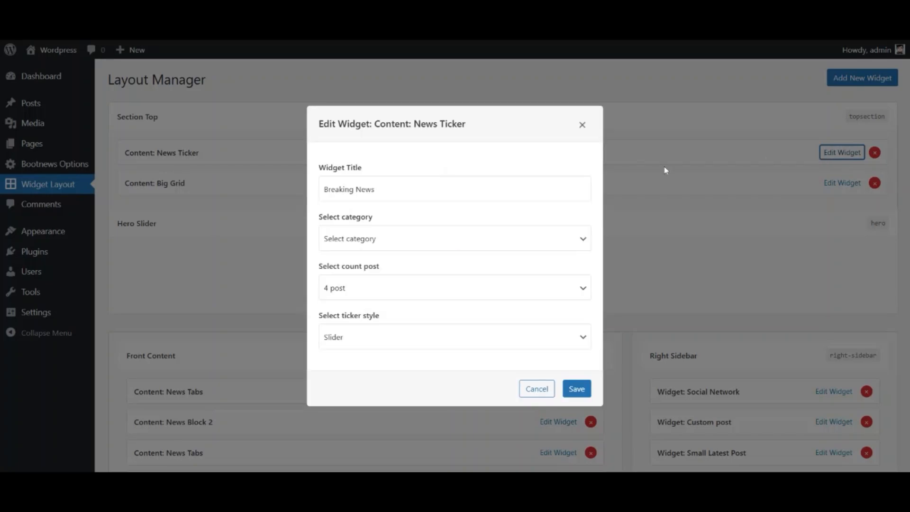
{"action": "left_click", "coordinate": [378, 242]}
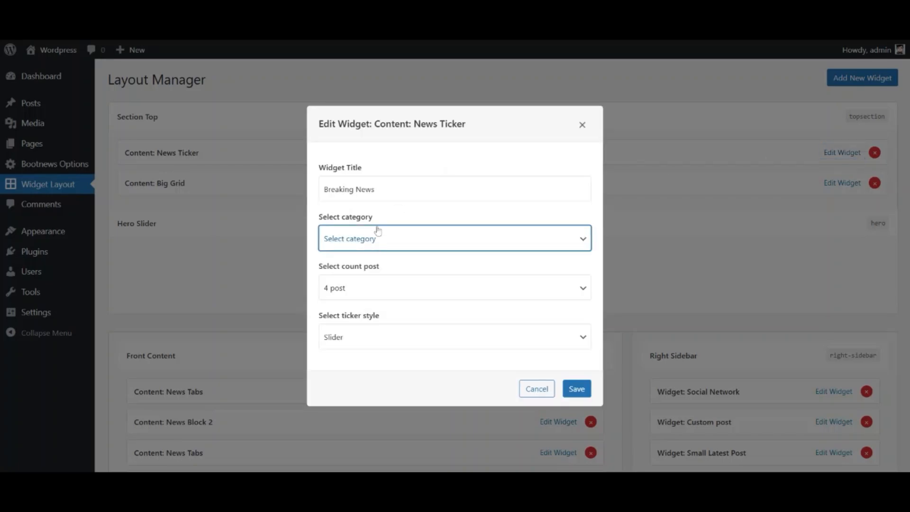
{"action": "left_click", "coordinate": [378, 303]}
{"action": "left_click", "coordinate": [578, 389]}
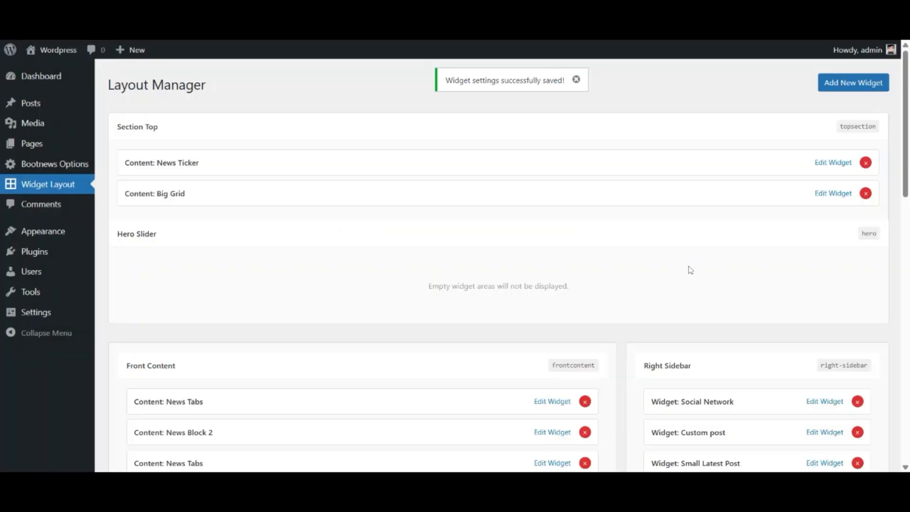
Set the Big Grid widget's first category to Cover, choose its second category, and save the widget
{"action": "left_click", "coordinate": [831, 194]}
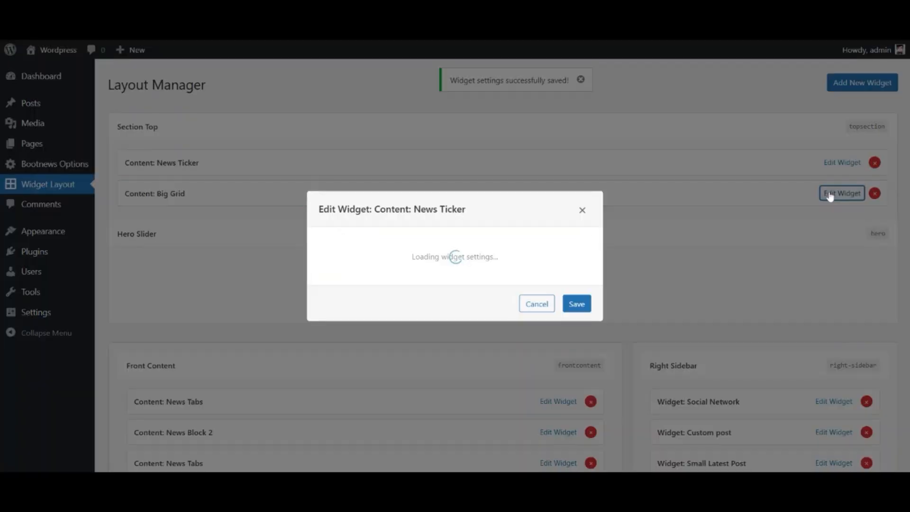
{"action": "left_click", "coordinate": [372, 243]}
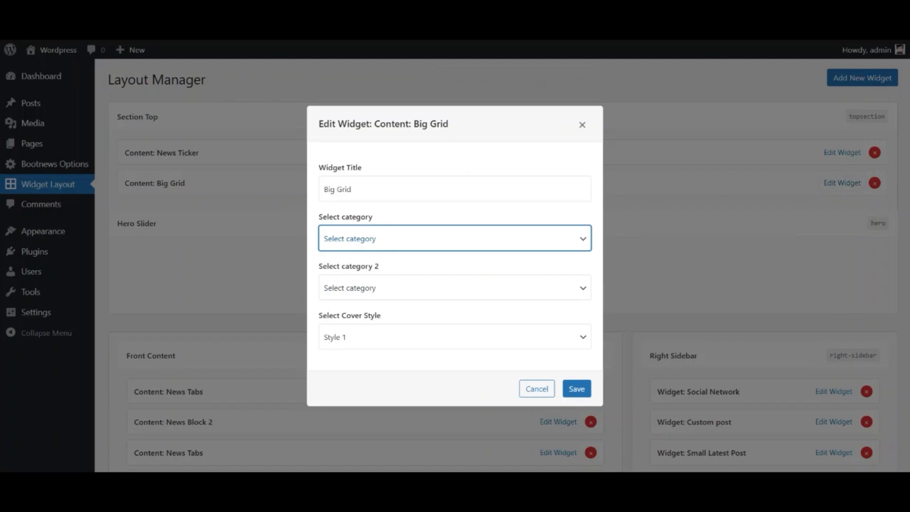
{"action": "left_click", "coordinate": [443, 259]}
{"action": "left_click", "coordinate": [444, 299]}
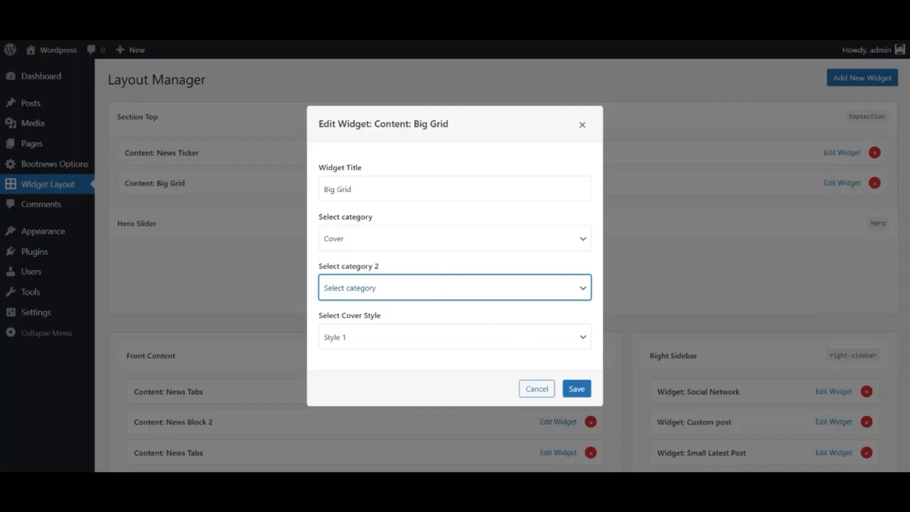
{"action": "left_click", "coordinate": [447, 222]}
{"action": "left_click", "coordinate": [577, 388]}
{"action": "left_click", "coordinate": [697, 260]}
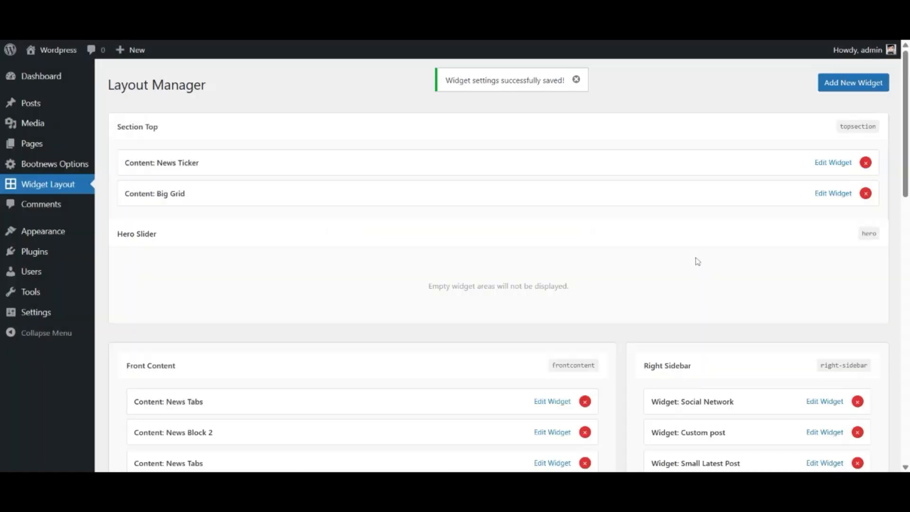
Set the first two categories of the first News Tabs widget in Front Content to Sports and Moto GP
{"action": "scroll", "coordinate": [697, 259], "scroll_direction": "down", "scroll_amount": 4}
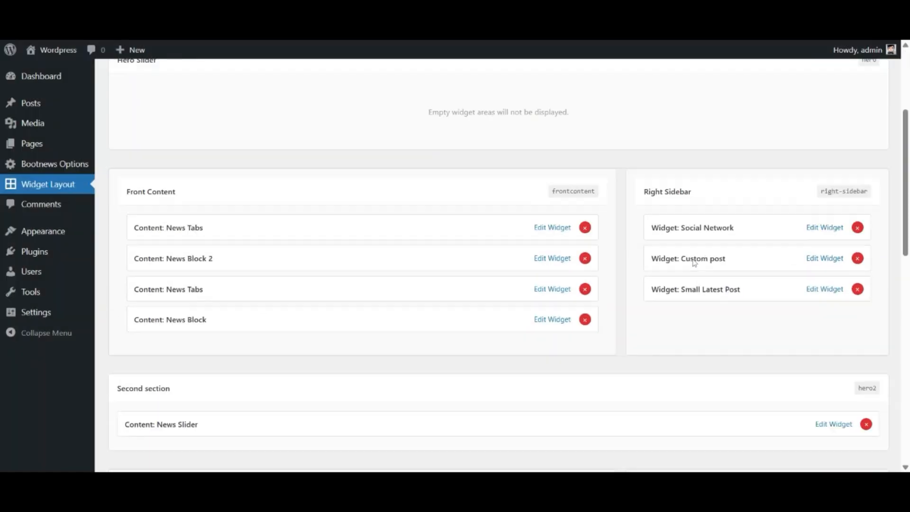
{"action": "left_click", "coordinate": [552, 225]}
{"action": "left_click", "coordinate": [398, 233]}
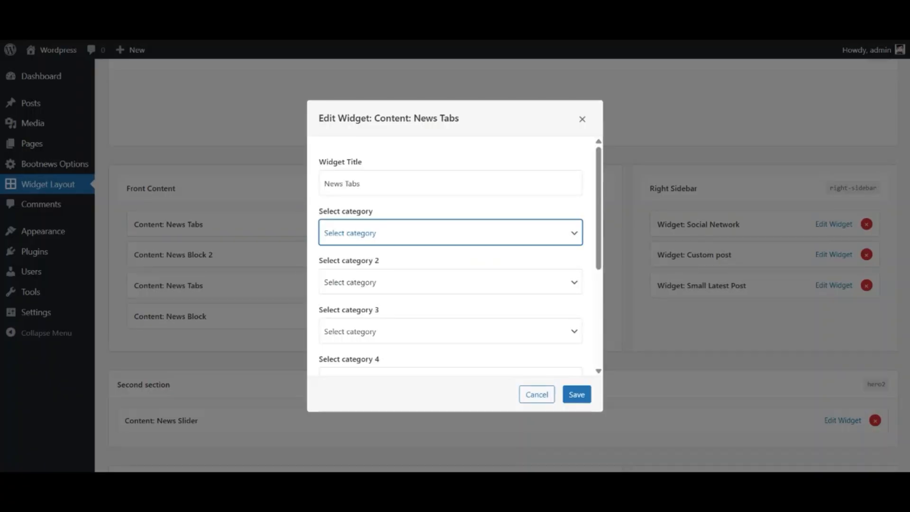
{"action": "left_click", "coordinate": [375, 142]}
{"action": "left_click", "coordinate": [381, 283]}
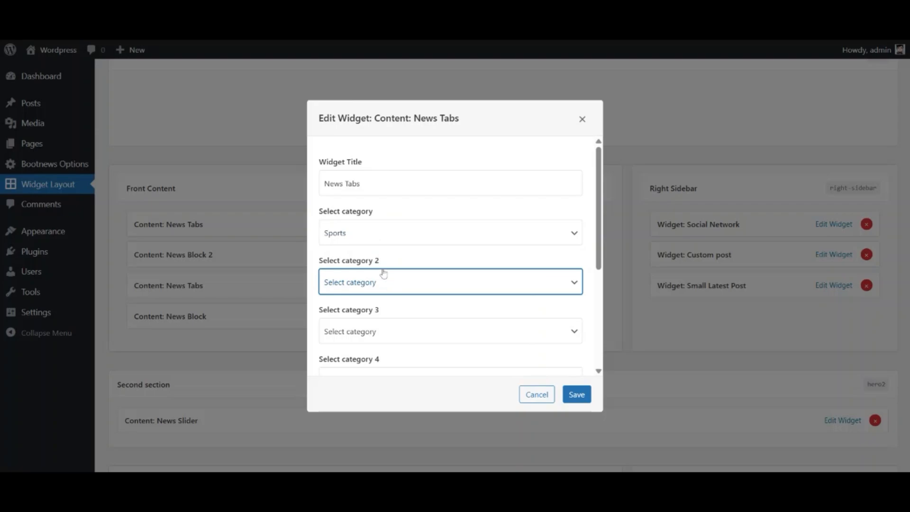
{"action": "left_click", "coordinate": [359, 249]}
Set the News Tabs widget's category 3 to Soccer and category 4 to NFL, choose category 5, and save the widget
{"action": "left_click", "coordinate": [376, 332]}
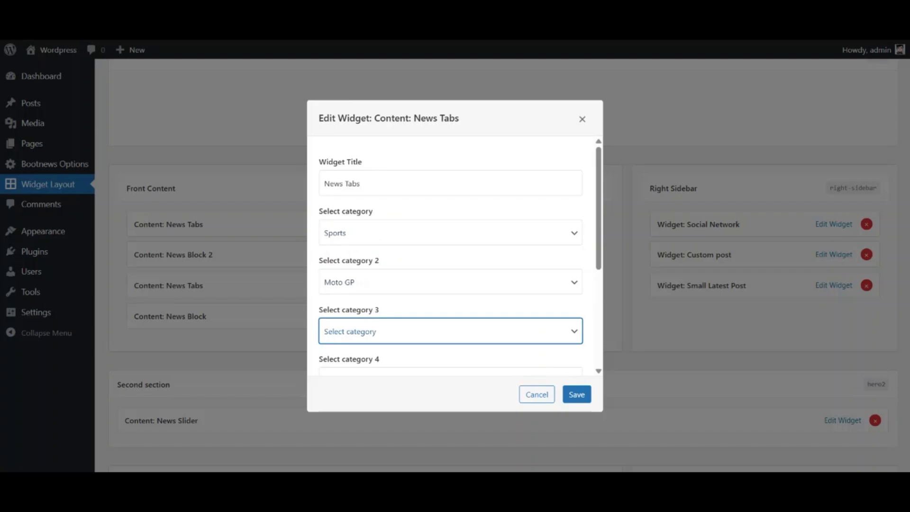
{"action": "left_click", "coordinate": [366, 340]}
{"action": "scroll", "coordinate": [389, 323], "scroll_direction": "down", "scroll_amount": 3}
{"action": "left_click", "coordinate": [367, 263]}
{"action": "left_click", "coordinate": [367, 252]}
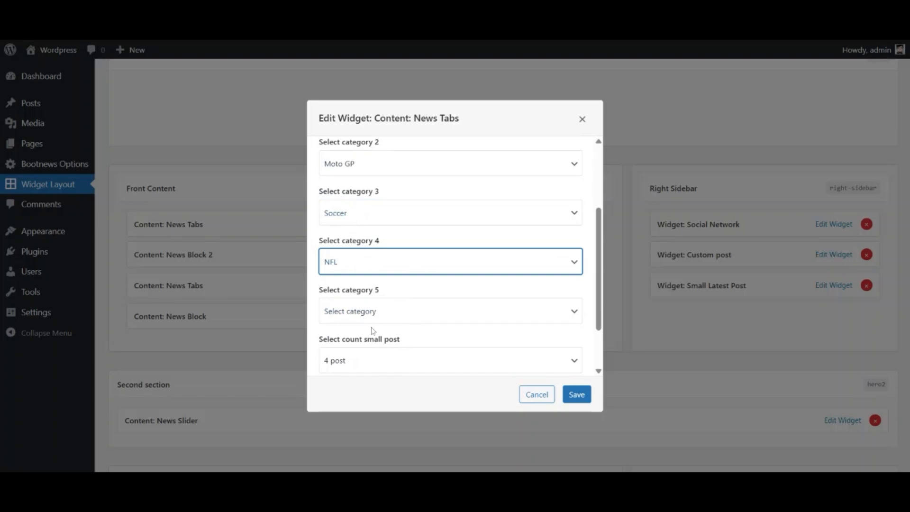
{"action": "left_click", "coordinate": [372, 317]}
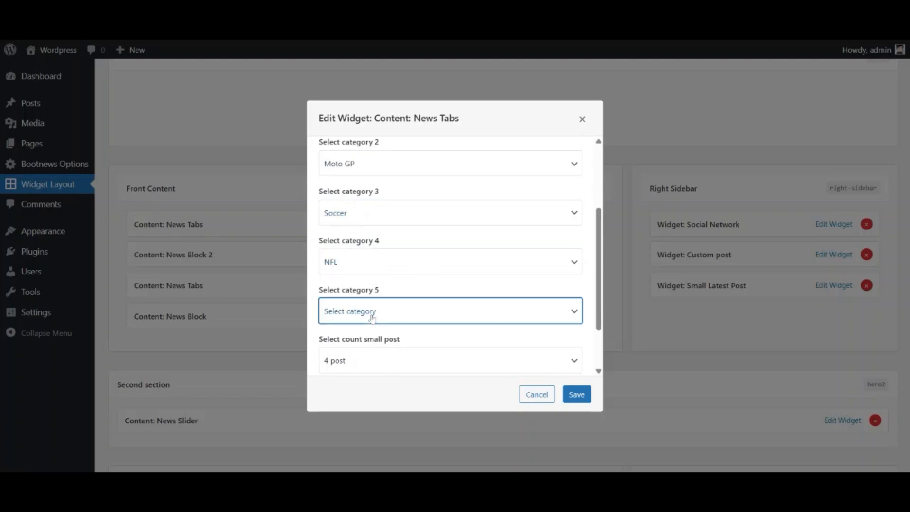
{"action": "left_click", "coordinate": [576, 393]}
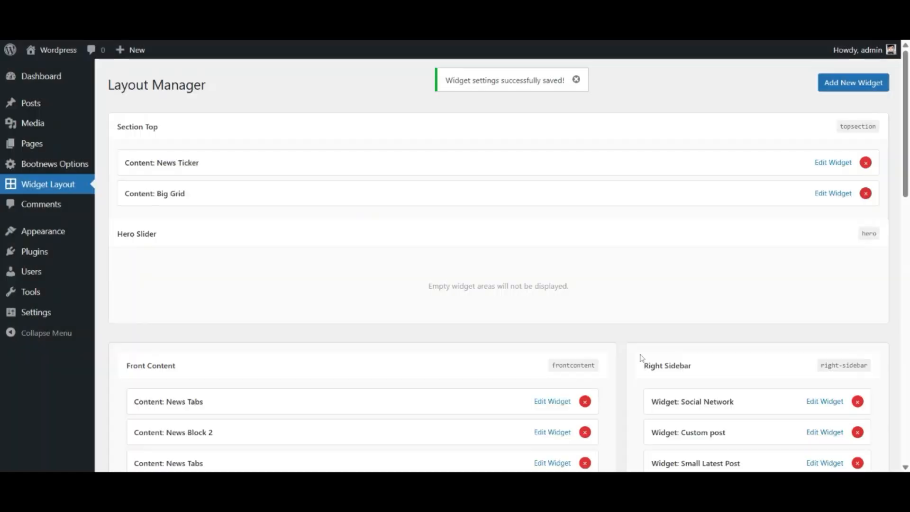
Set the Front Content News Block 2 widget's first category to Super cars and category 2 to Cars, and save the widget
{"action": "scroll", "coordinate": [643, 362], "scroll_direction": "down", "scroll_amount": 3}
{"action": "left_click", "coordinate": [552, 314]}
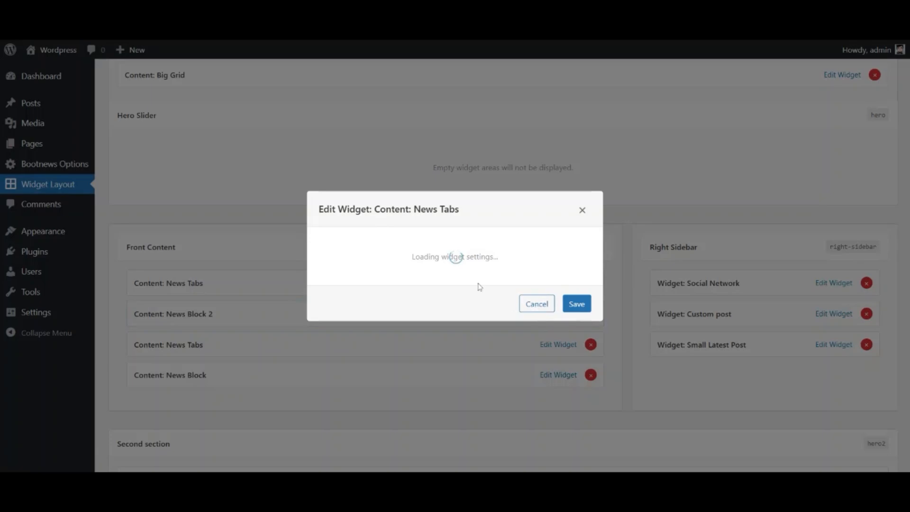
{"action": "left_click", "coordinate": [358, 240]}
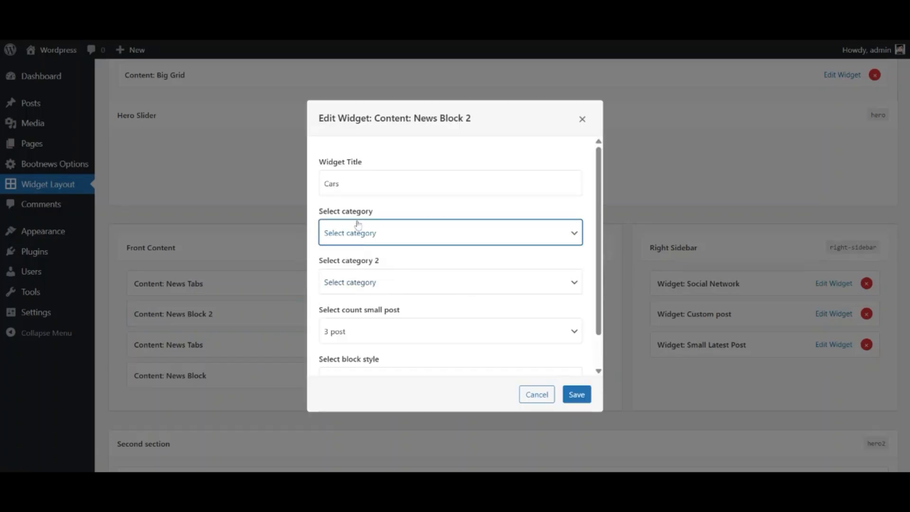
{"action": "left_click", "coordinate": [358, 224]}
{"action": "left_click", "coordinate": [378, 274]}
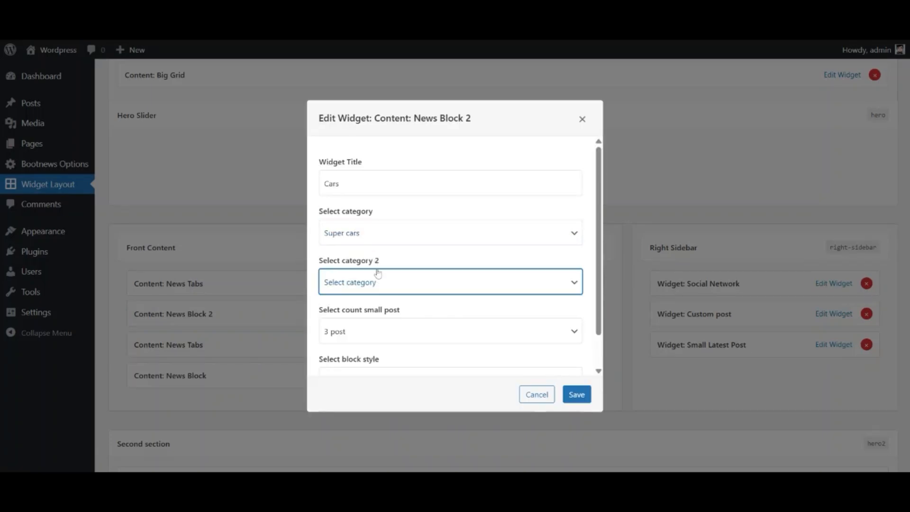
{"action": "left_click", "coordinate": [370, 296]}
{"action": "left_click", "coordinate": [577, 395]}
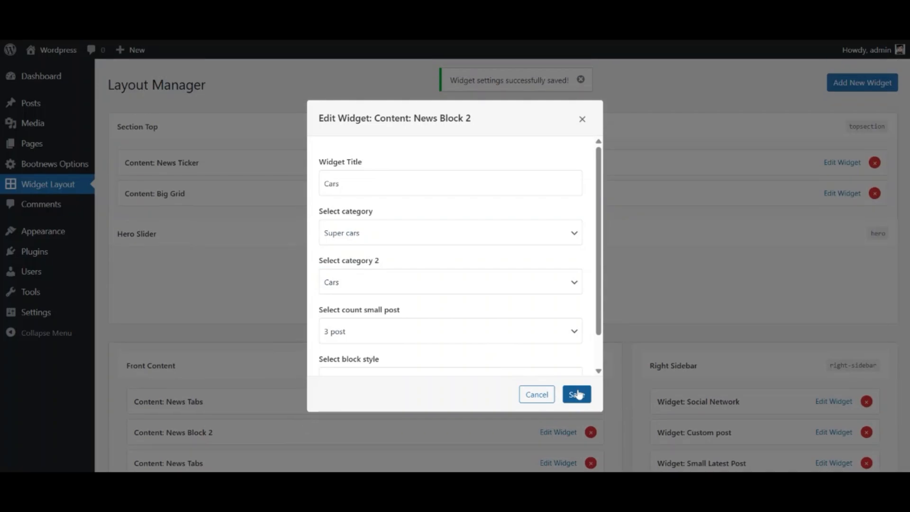
Set the first two categories of the Lifestyle News Tabs widget in Front Content to Lifestyle and Fashion
{"action": "scroll", "coordinate": [584, 388], "scroll_direction": "down", "scroll_amount": 4}
{"action": "left_click", "coordinate": [553, 287]}
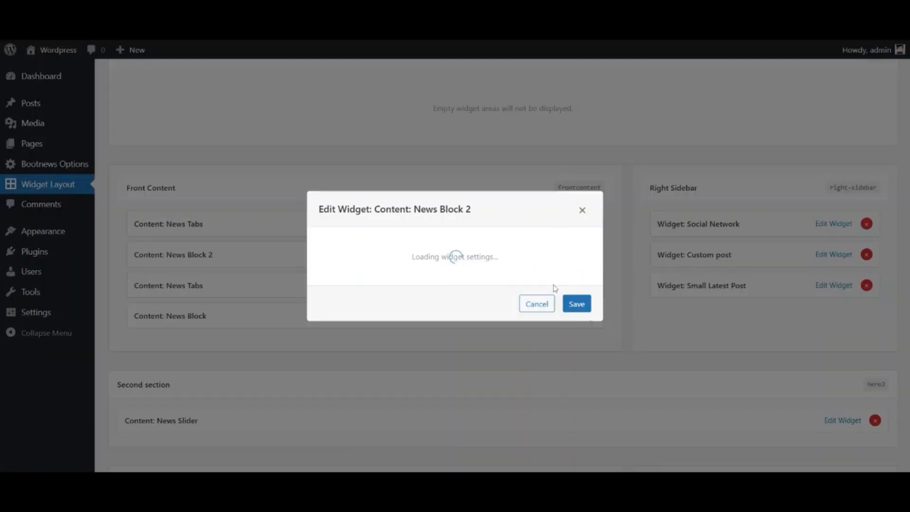
{"action": "left_click", "coordinate": [372, 235]}
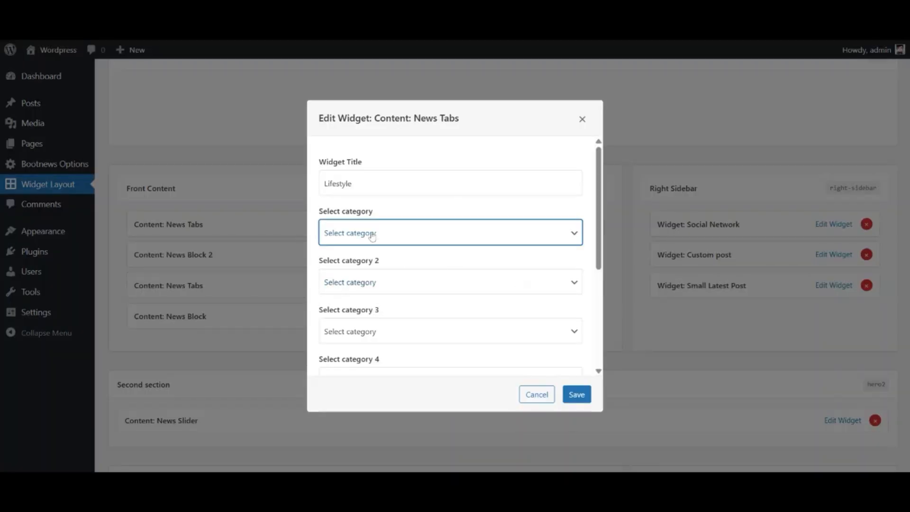
{"action": "left_click", "coordinate": [416, 238]}
{"action": "left_click", "coordinate": [395, 278]}
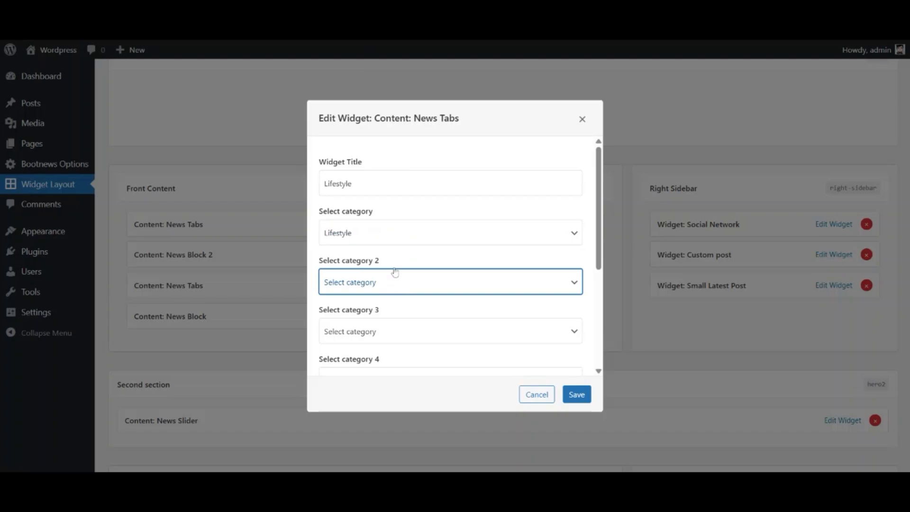
{"action": "left_click", "coordinate": [412, 322]}
Set the Lifestyle News Tabs widget's category 3 to Adventure and category 4 to Health, and save the widget
{"action": "left_click", "coordinate": [413, 335]}
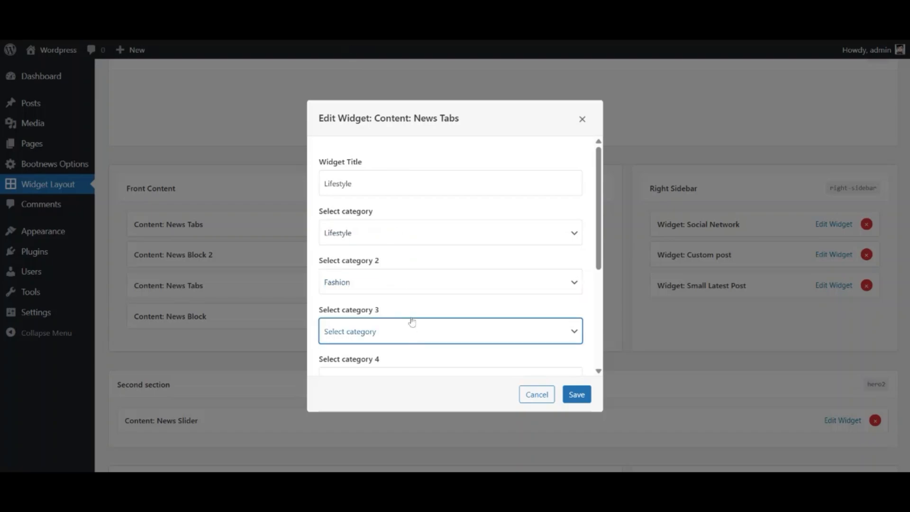
{"action": "left_click", "coordinate": [361, 253]}
{"action": "scroll", "coordinate": [398, 342], "scroll_direction": "down", "scroll_amount": 3}
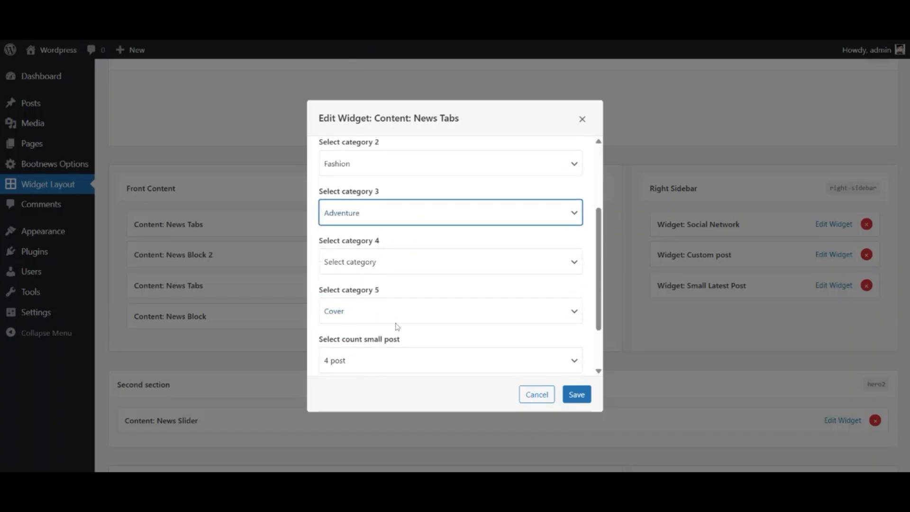
{"action": "left_click", "coordinate": [374, 262]}
{"action": "left_click", "coordinate": [374, 256]}
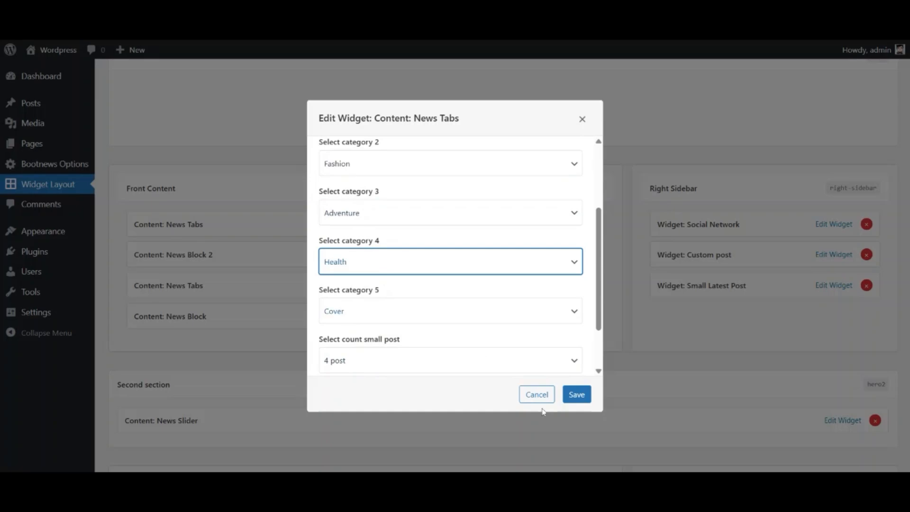
{"action": "left_click", "coordinate": [574, 396]}
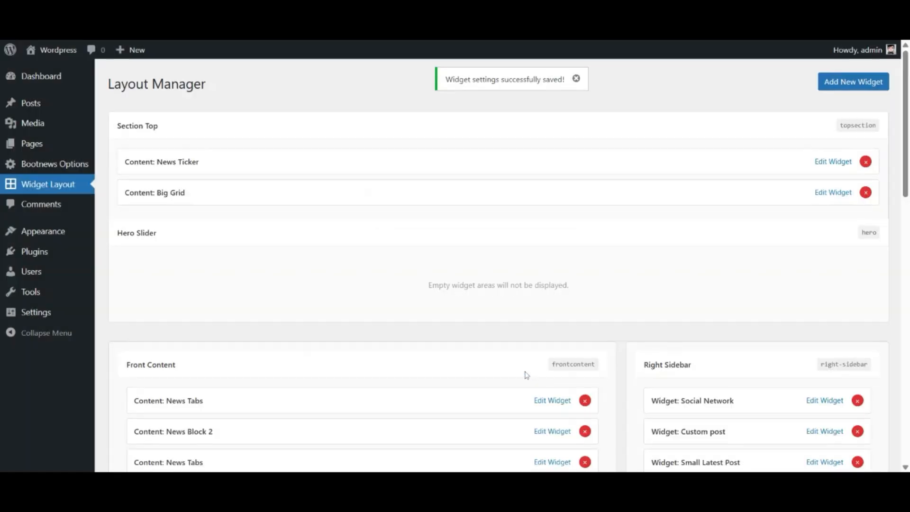
Choose a post category for the Travel News Block widget in Front Content and save it
{"action": "scroll", "coordinate": [522, 332], "scroll_direction": "down", "scroll_amount": 6}
{"action": "left_click", "coordinate": [553, 197]}
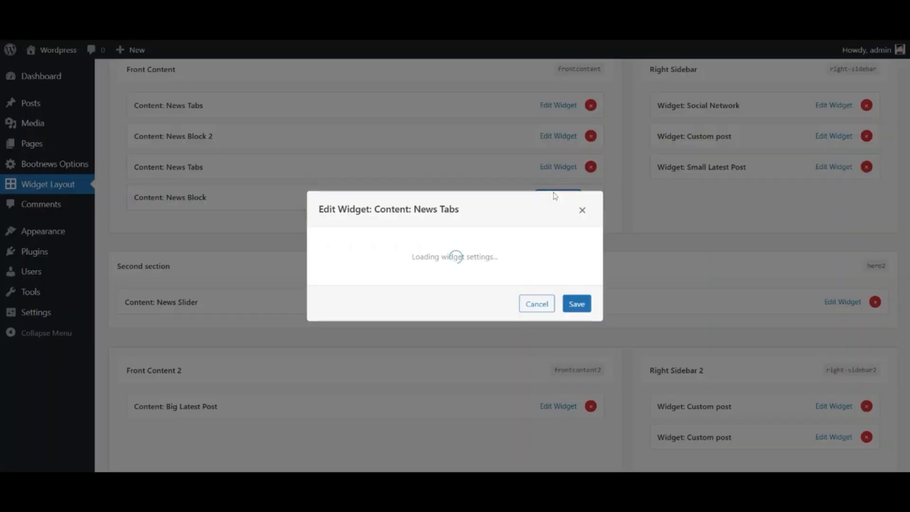
{"action": "left_click", "coordinate": [407, 241]}
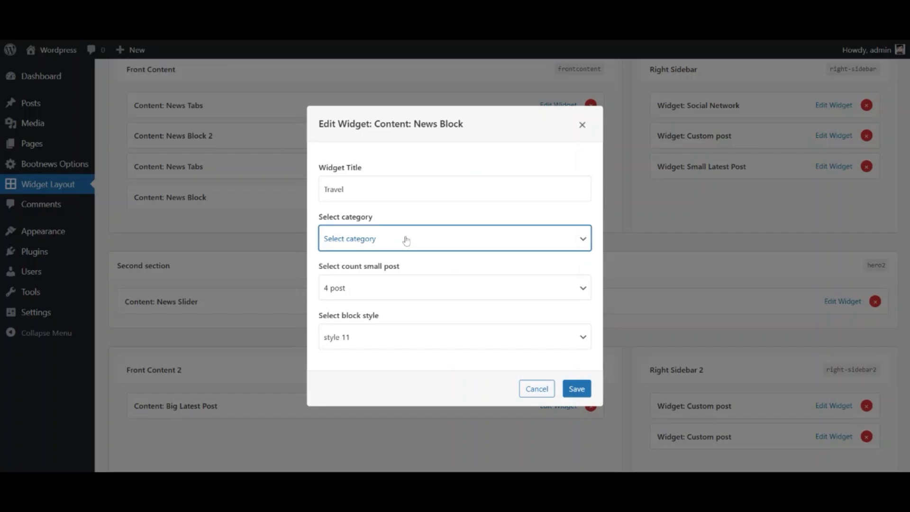
{"action": "key", "text": "s"}
{"action": "left_click", "coordinate": [576, 388]}
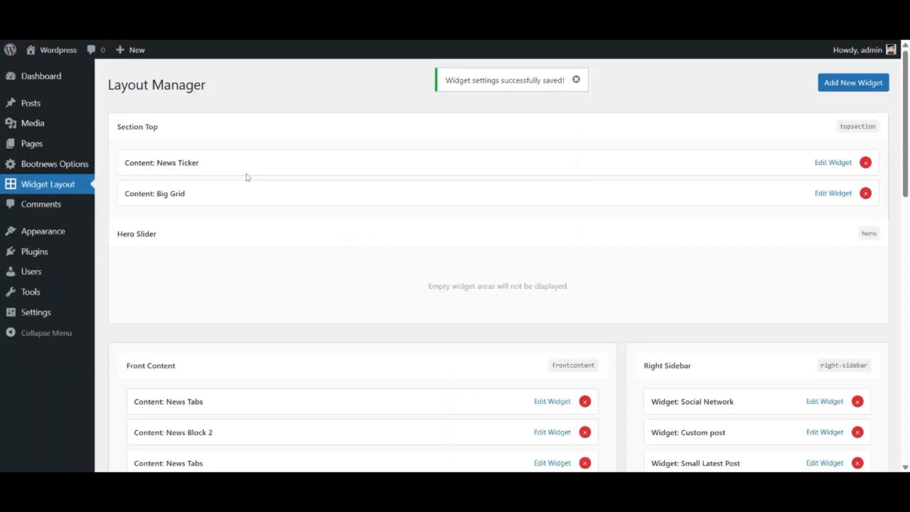
Set the category of the Football News Custom post widget in Right Sidebar to Fashion and save the widget
{"action": "scroll", "coordinate": [245, 177], "scroll_direction": "down", "scroll_amount": 7}
{"action": "scroll", "coordinate": [279, 213], "scroll_direction": "up", "scroll_amount": 3}
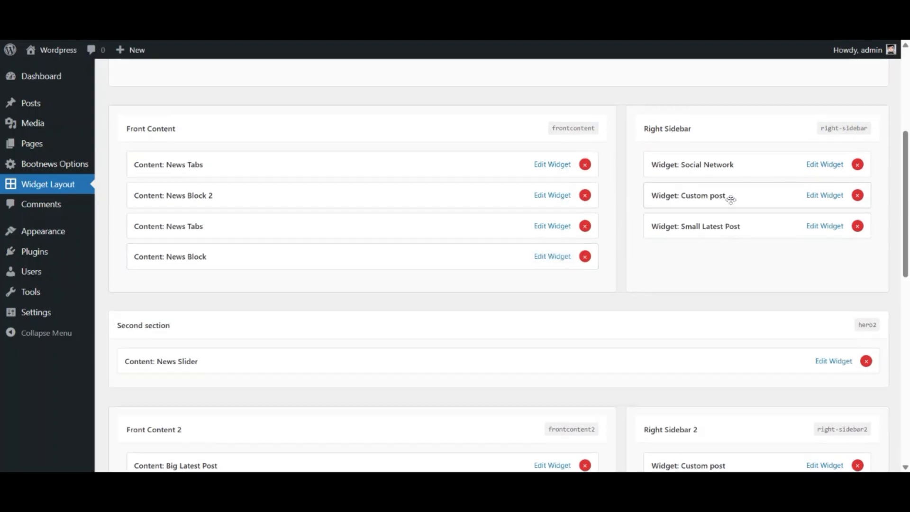
{"action": "left_click", "coordinate": [831, 197]}
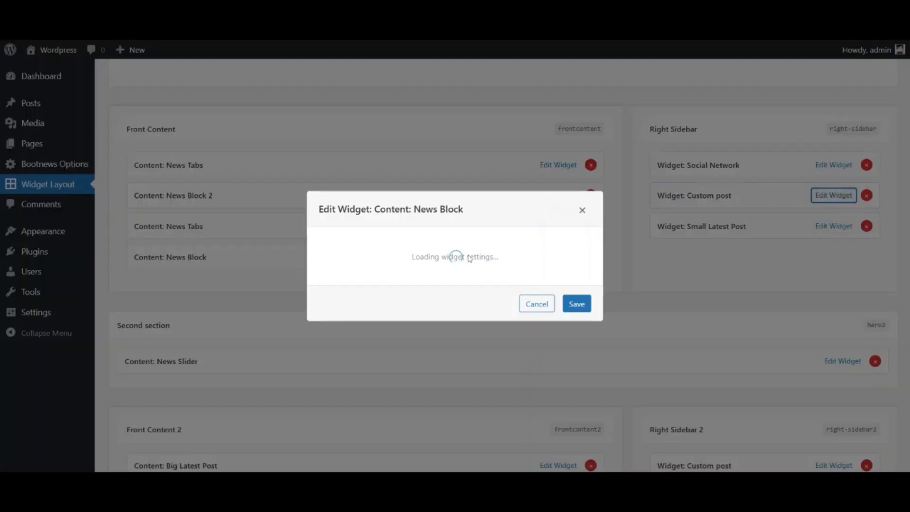
{"action": "left_click", "coordinate": [389, 226]}
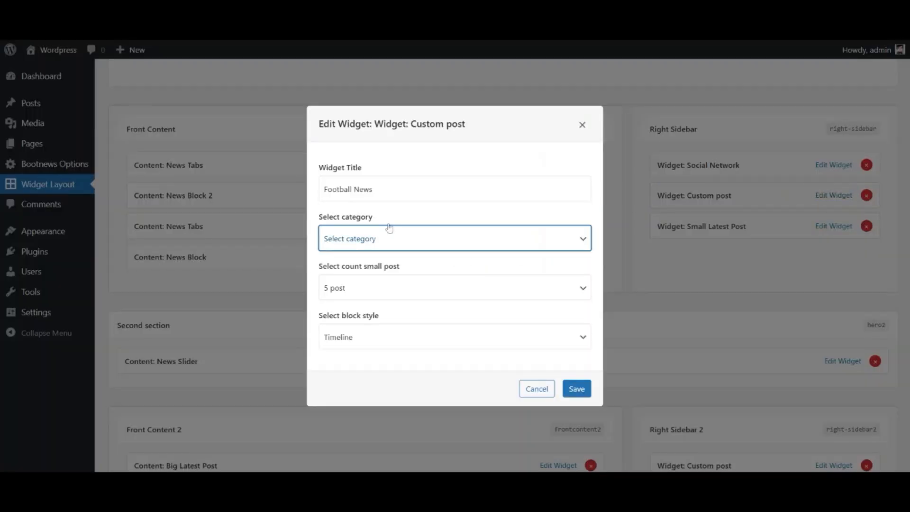
{"action": "left_click", "coordinate": [399, 115]}
{"action": "left_click", "coordinate": [577, 389]}
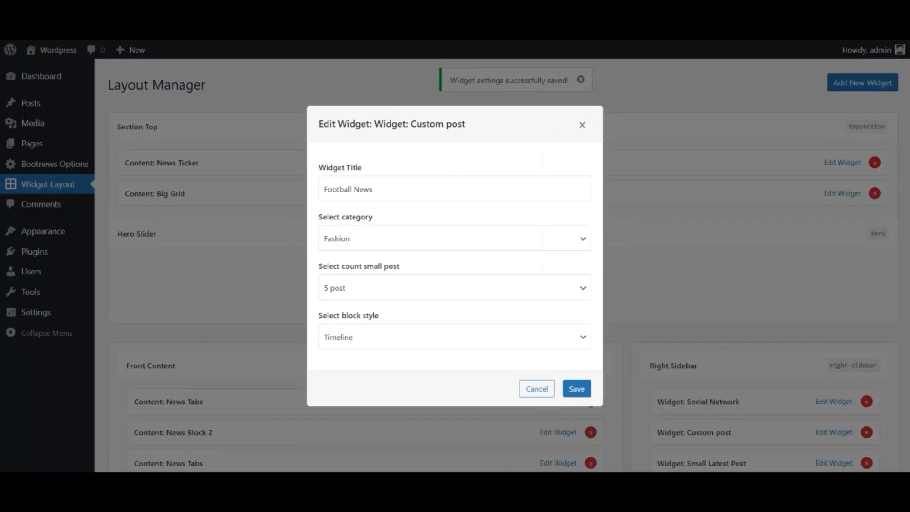
Set the category of the Popular post Custom post widget in Right Sidebar 2 to Soccer and save the widget
{"action": "scroll", "coordinate": [713, 321], "scroll_direction": "down", "scroll_amount": 10}
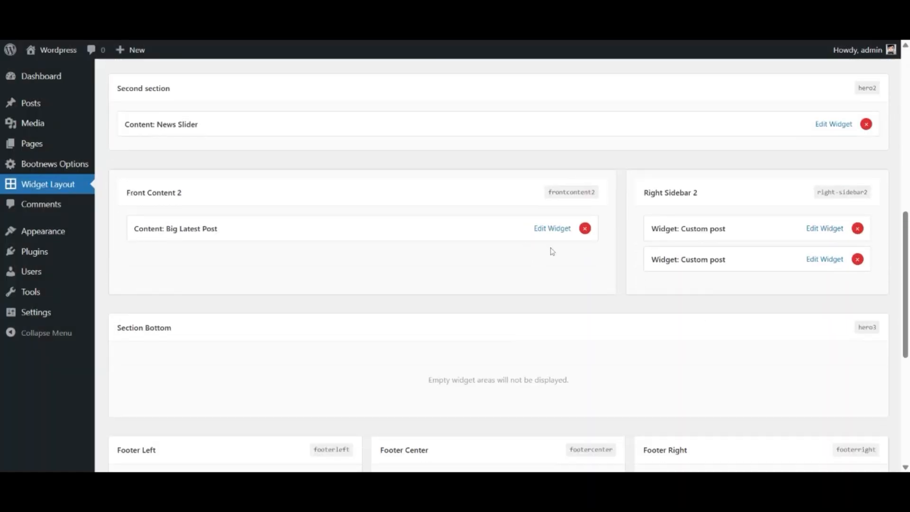
{"action": "scroll", "coordinate": [553, 251], "scroll_direction": "down", "scroll_amount": 1}
{"action": "left_click", "coordinate": [820, 174]}
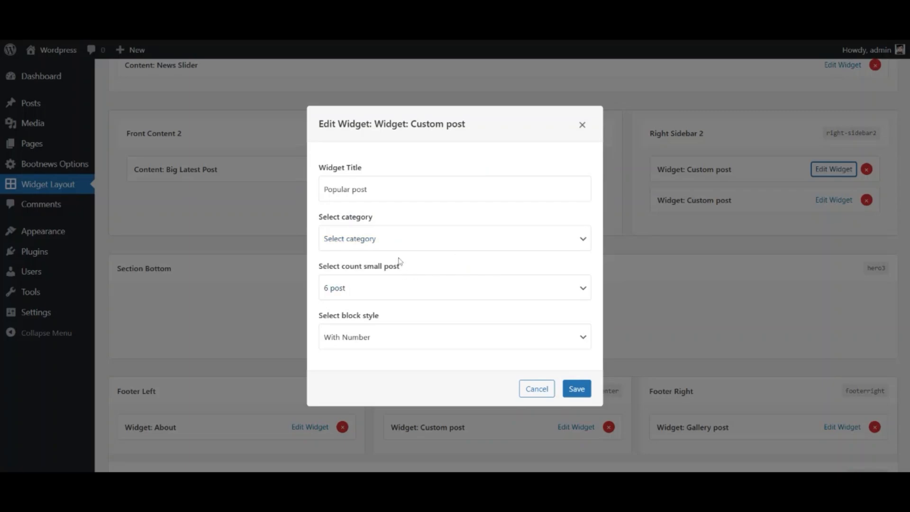
{"action": "left_click", "coordinate": [387, 243]}
{"action": "left_click", "coordinate": [388, 239]}
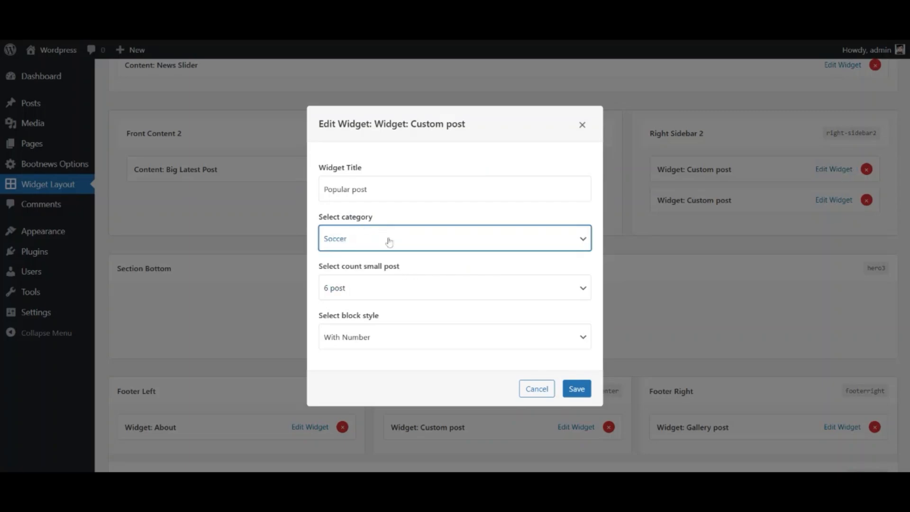
{"action": "left_click", "coordinate": [573, 389]}
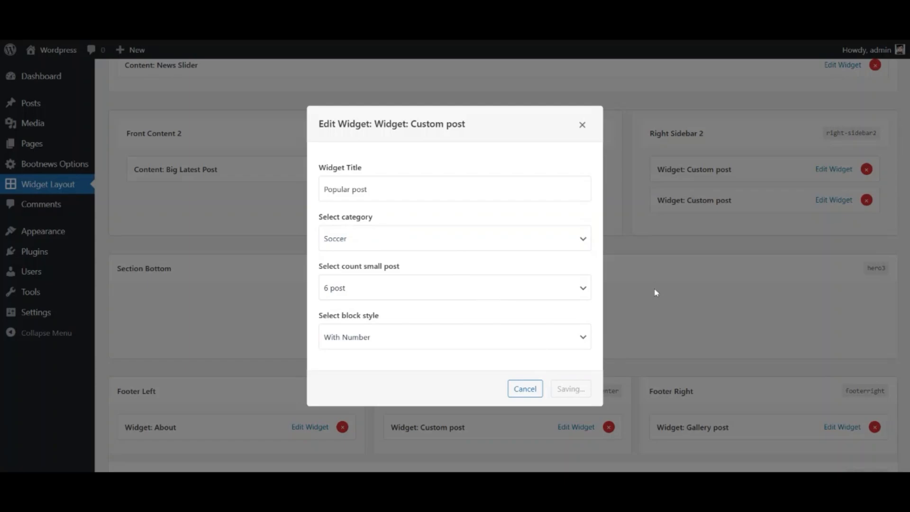
Choose a post category for the Travelling Custom post widget in Right Sidebar 2 and save it
{"action": "scroll", "coordinate": [656, 285], "scroll_direction": "down", "scroll_amount": 8}
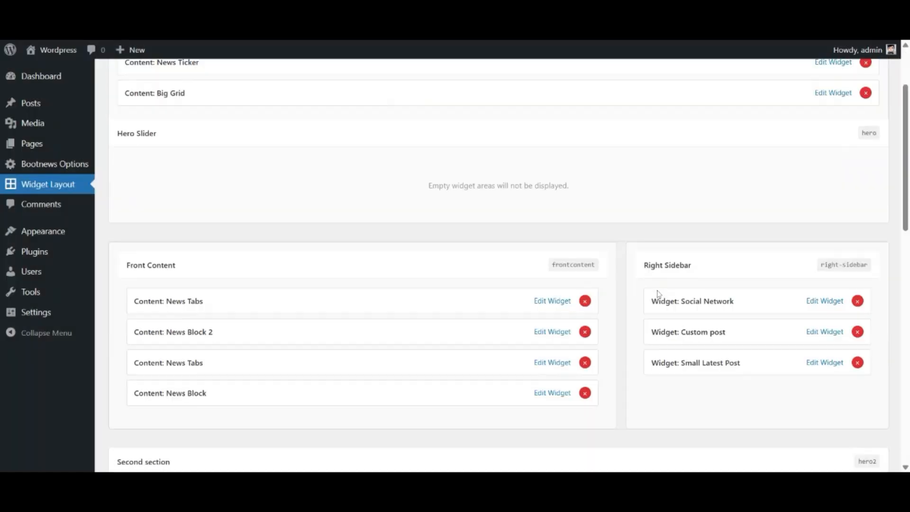
{"action": "left_click", "coordinate": [825, 319]}
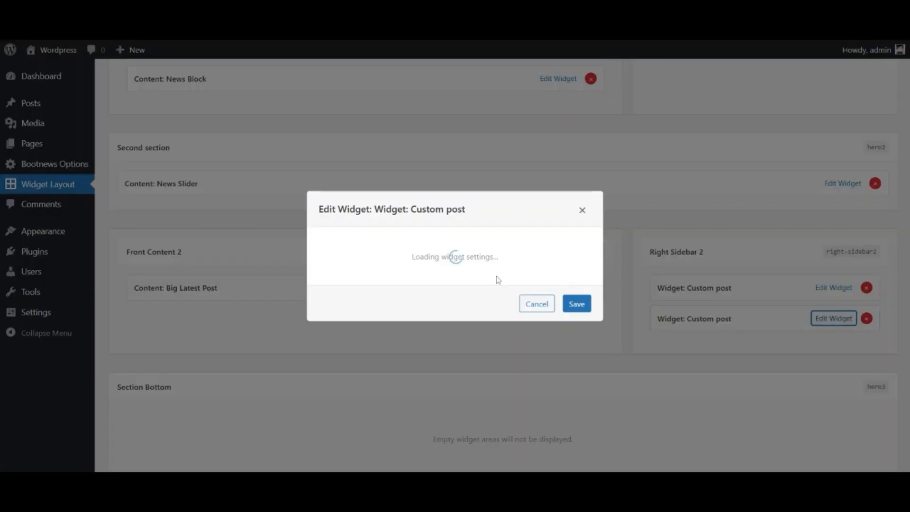
{"action": "left_click", "coordinate": [396, 239]}
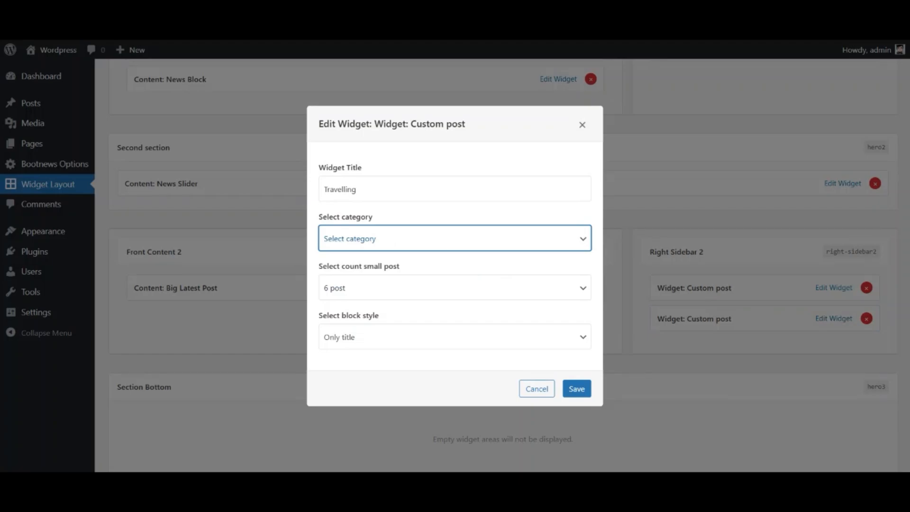
{"action": "key", "text": "Down"}
{"action": "key", "text": "Return"}
{"action": "left_click", "coordinate": [574, 389]}
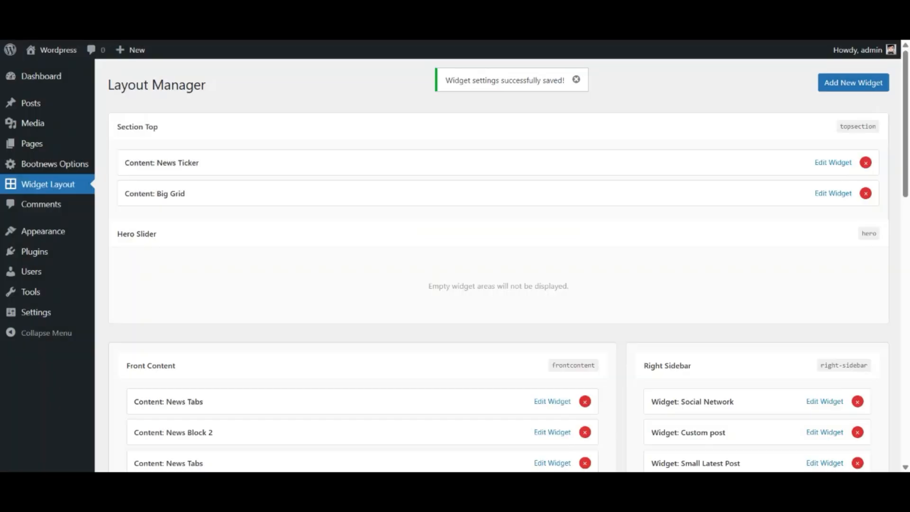
Choose a post category for the Custom post widget in Footer Center and save it
{"action": "scroll", "coordinate": [624, 384], "scroll_direction": "down", "scroll_amount": 10}
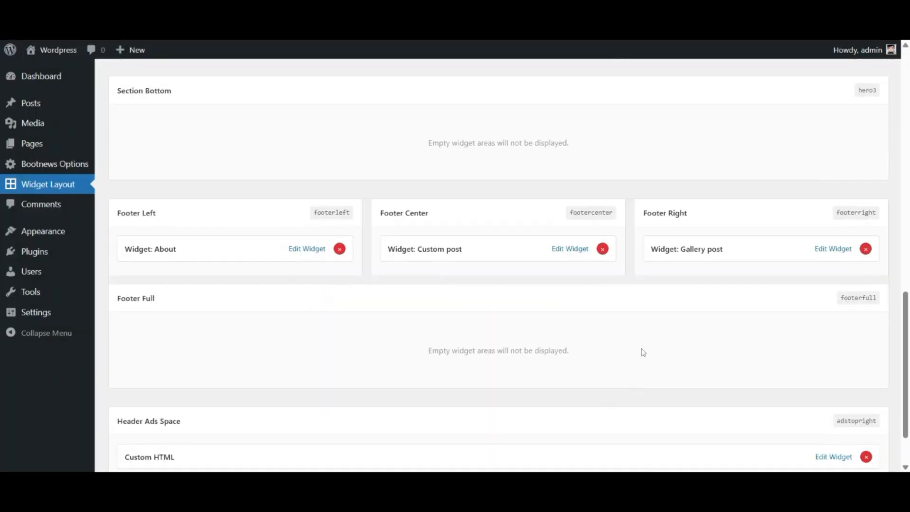
{"action": "left_click", "coordinate": [571, 251]}
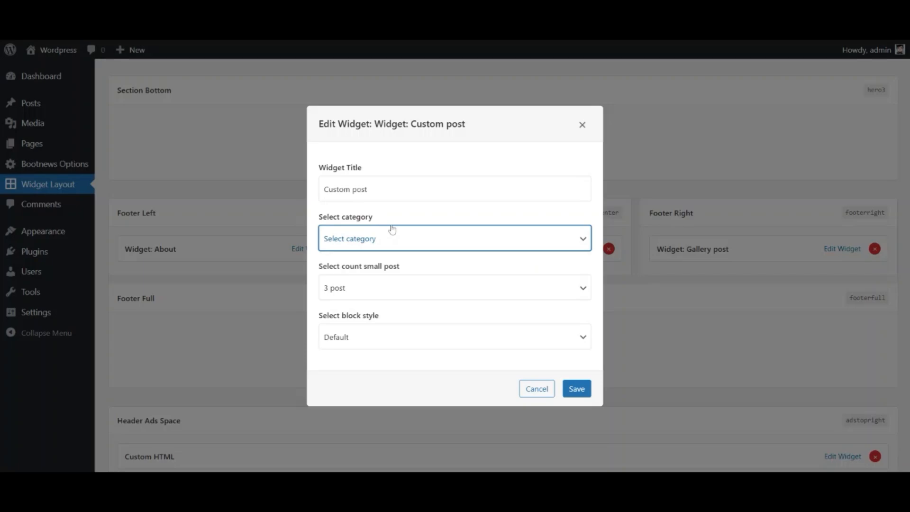
{"action": "left_click", "coordinate": [591, 415]}
{"action": "left_click", "coordinate": [576, 388]}
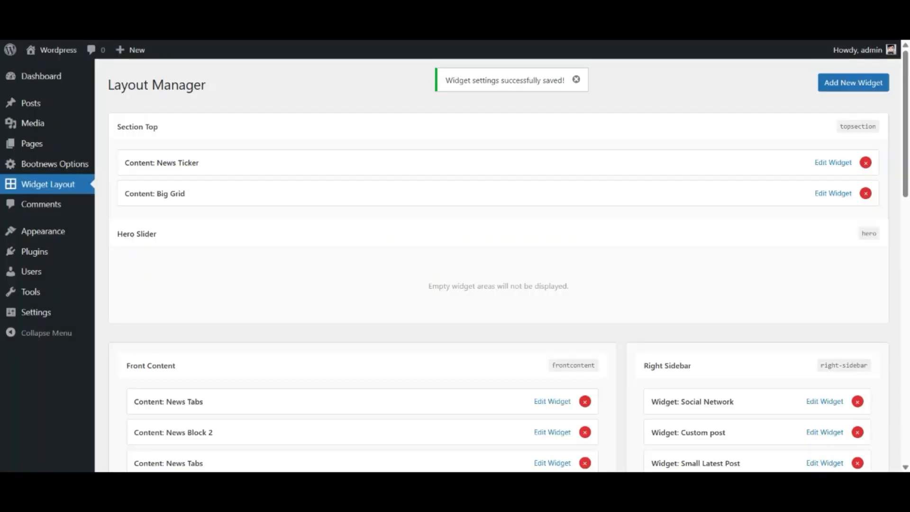
Choose a post category for the News in Pictures Gallery post widget in Footer Right and save it
{"action": "scroll", "coordinate": [690, 365], "scroll_direction": "down", "scroll_amount": 20}
{"action": "left_click", "coordinate": [833, 308]}
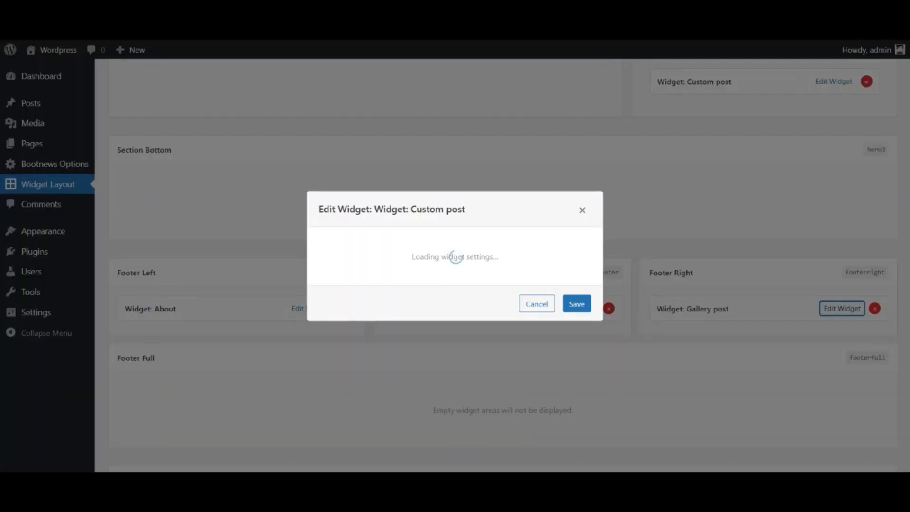
{"action": "left_click", "coordinate": [406, 250]}
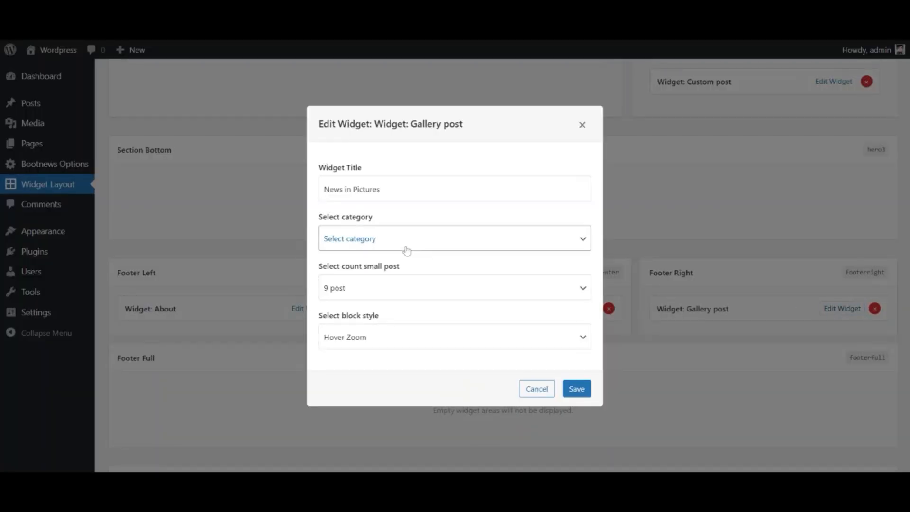
{"action": "left_click", "coordinate": [447, 169]}
{"action": "left_click", "coordinate": [584, 393]}
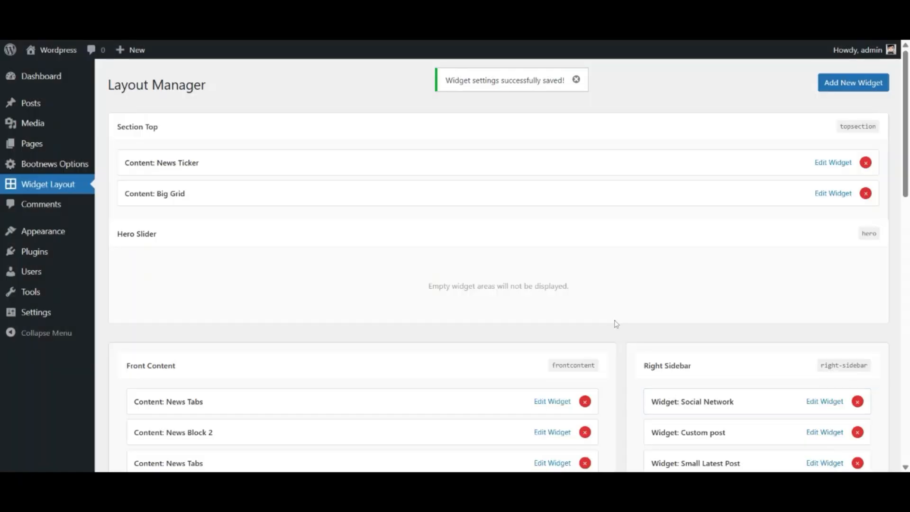
{"action": "scroll", "coordinate": [616, 321], "scroll_direction": "down", "scroll_amount": 8}
{"action": "scroll", "coordinate": [616, 321], "scroll_direction": "down", "scroll_amount": 5}
{"action": "scroll", "coordinate": [616, 321], "scroll_direction": "up", "scroll_amount": 15}
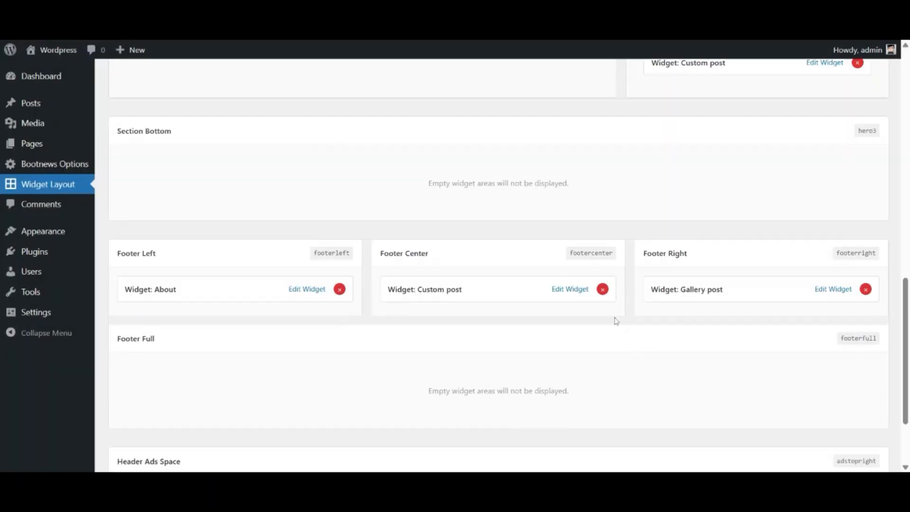
Open the theme's menu management and assign the footer menu to the Footer Menu display location, saving the menu
{"action": "mouse_move", "coordinate": [62, 235]}
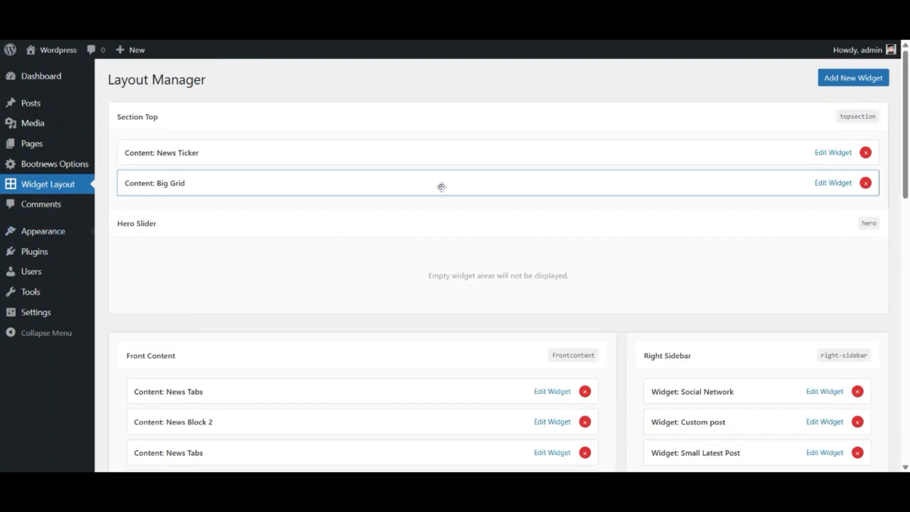
{"action": "scroll", "coordinate": [519, 264], "scroll_direction": "down", "scroll_amount": 4}
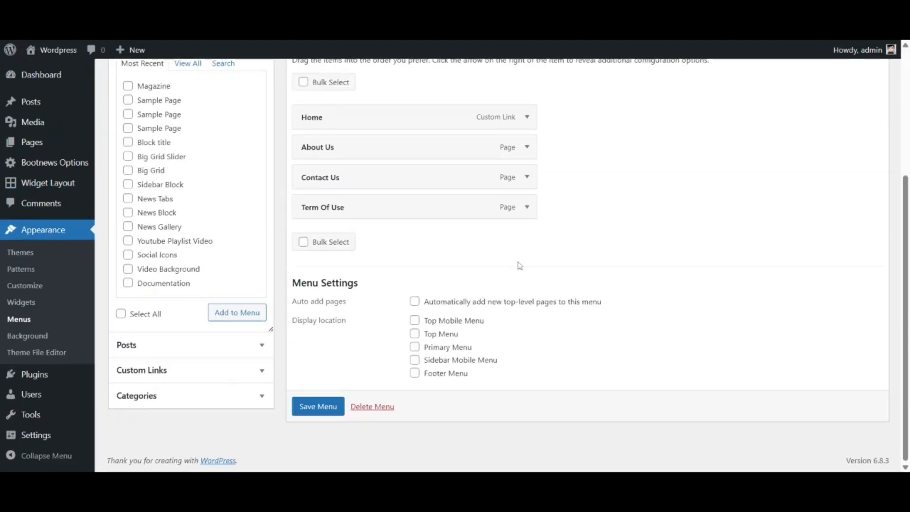
{"action": "scroll", "coordinate": [519, 264], "scroll_direction": "up", "scroll_amount": 2}
{"action": "scroll", "coordinate": [518, 264], "scroll_direction": "down", "scroll_amount": 2}
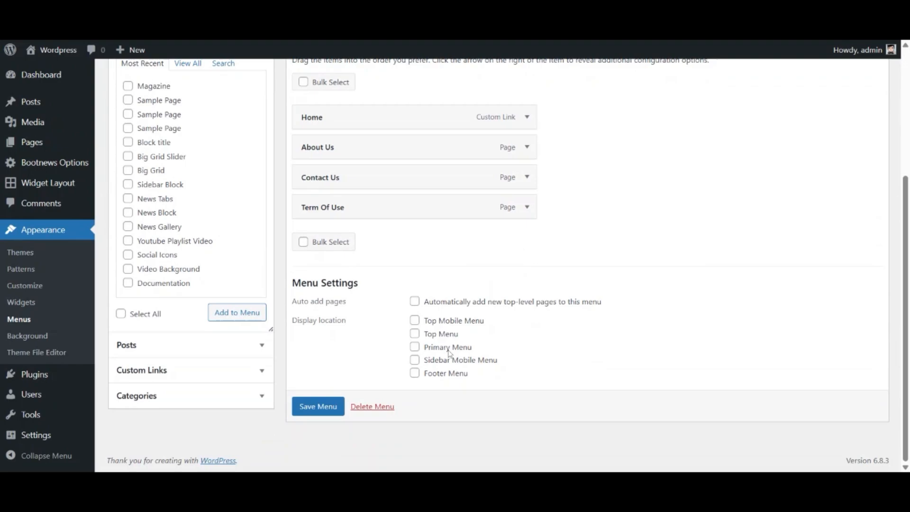
{"action": "left_click", "coordinate": [416, 373]}
{"action": "key", "text": "Tab"}
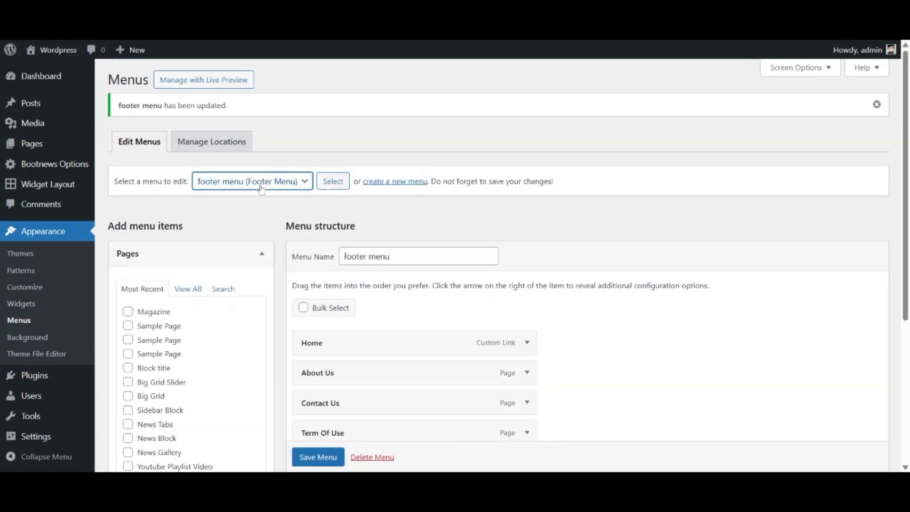
Load the primary menu for editing, assign it to the Primary Menu and Sidebar Mobile Menu display locations, and save it
{"action": "left_click", "coordinate": [258, 235]}
{"action": "left_click", "coordinate": [333, 182]}
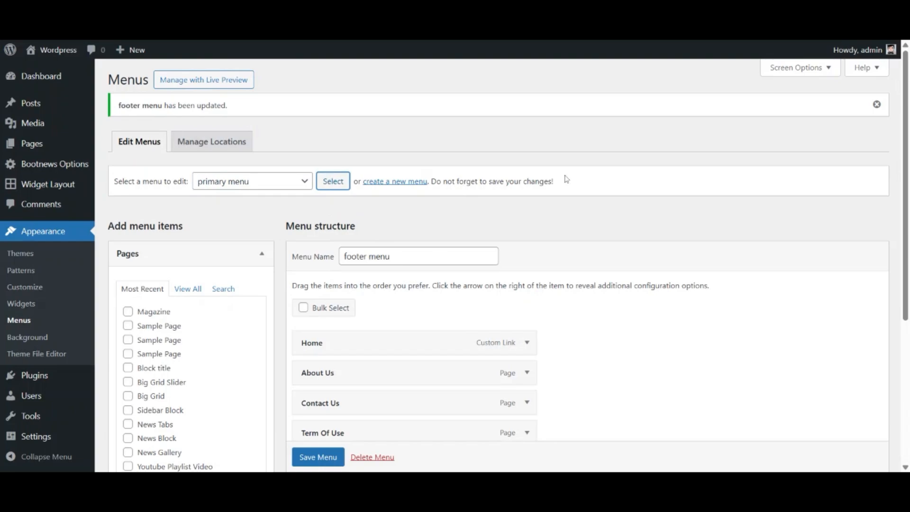
{"action": "scroll", "coordinate": [565, 179], "scroll_direction": "down", "scroll_amount": 20}
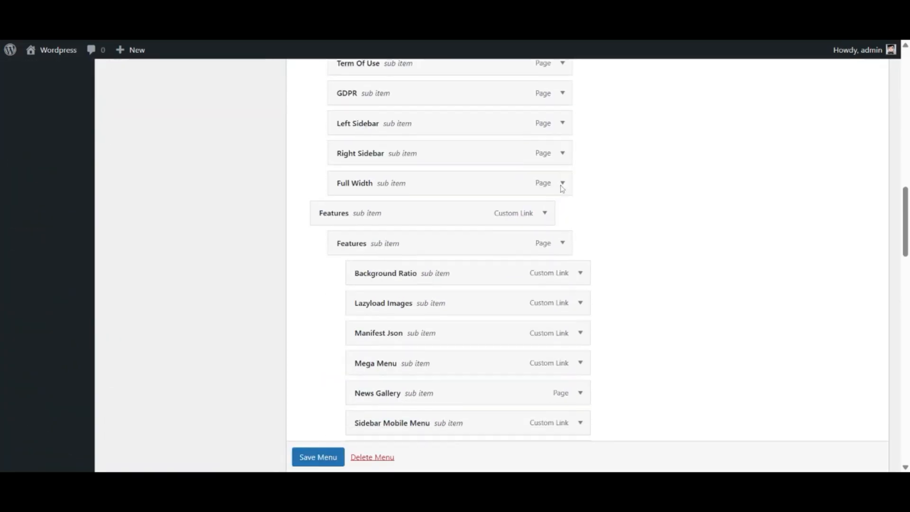
{"action": "scroll", "coordinate": [557, 195], "scroll_direction": "down", "scroll_amount": 8}
{"action": "left_click", "coordinate": [415, 347]}
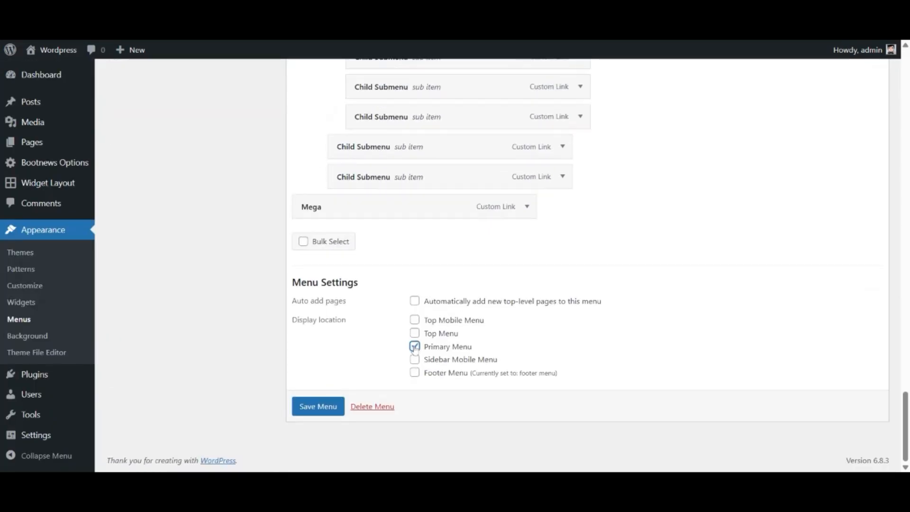
{"action": "left_click", "coordinate": [416, 360]}
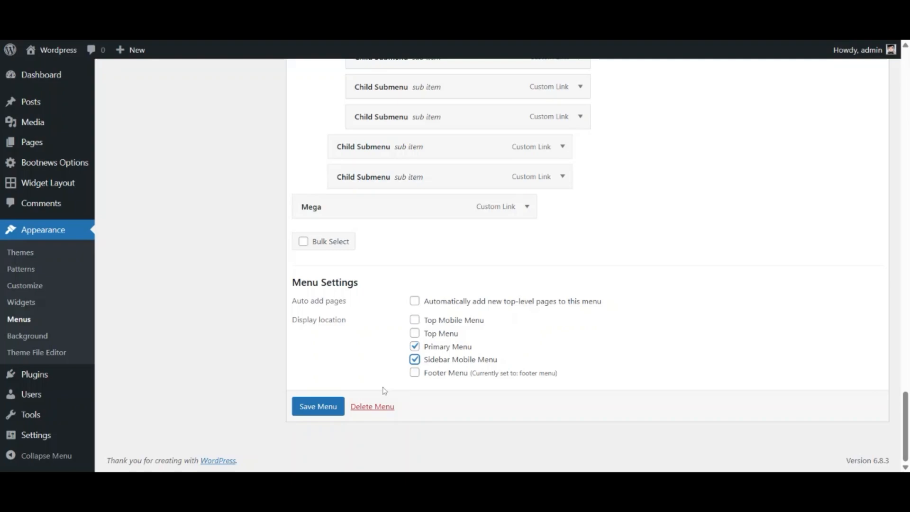
{"action": "left_click", "coordinate": [323, 408]}
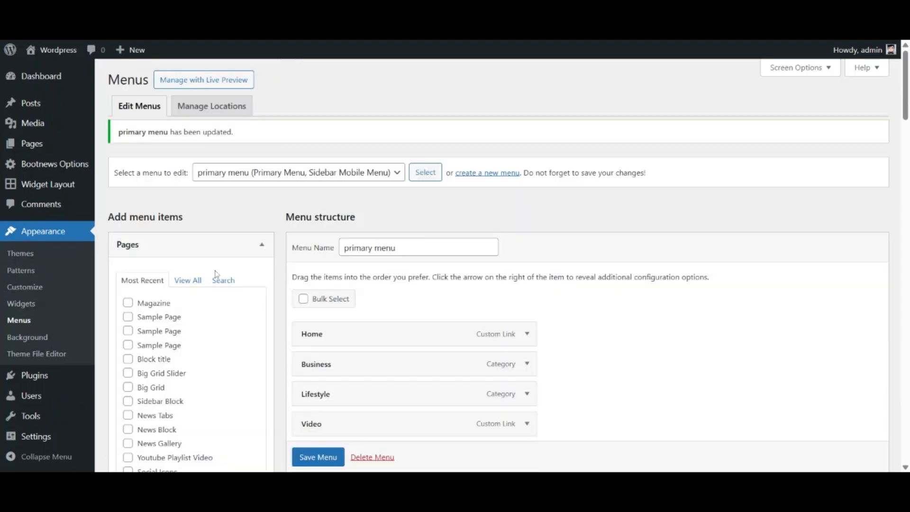
Load the sidebar mobile menu for editing, assign it to the Sidebar Mobile Menu display location, and save it
{"action": "left_click", "coordinate": [256, 188]}
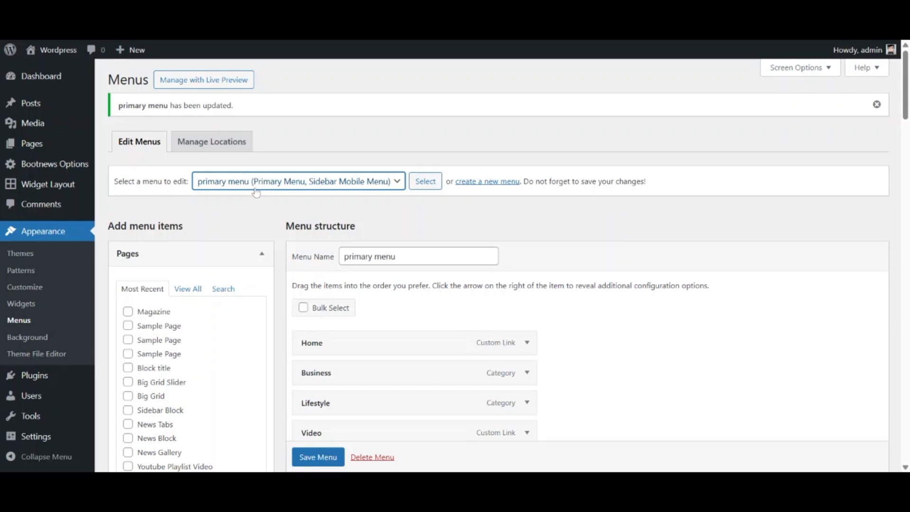
{"action": "key", "text": "Down"}
{"action": "key", "text": "Tab"}
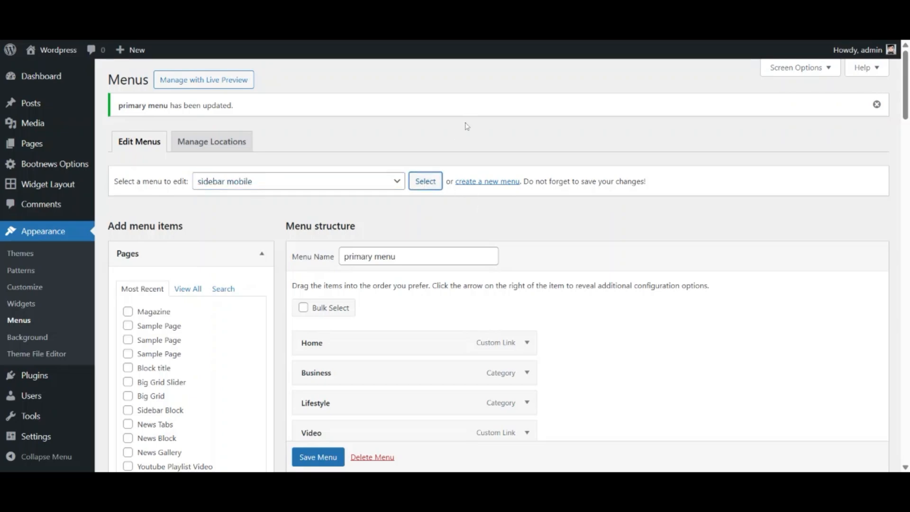
{"action": "key", "text": "Return"}
{"action": "scroll", "coordinate": [465, 132], "scroll_direction": "down", "scroll_amount": 10}
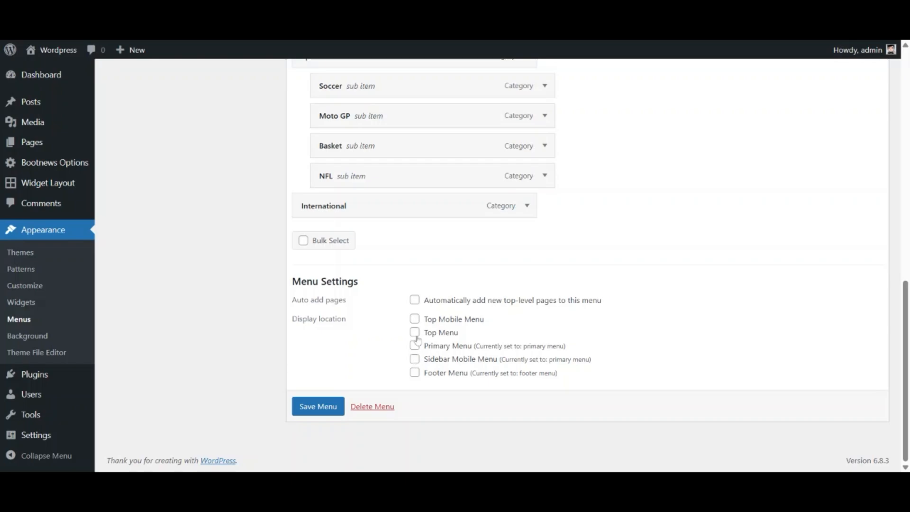
{"action": "scroll", "coordinate": [454, 269], "scroll_direction": "up", "scroll_amount": 10}
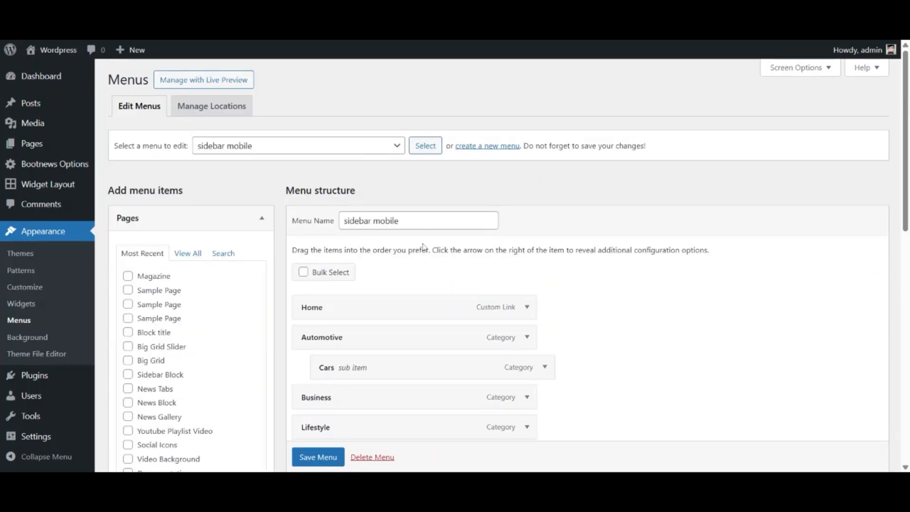
{"action": "scroll", "coordinate": [423, 246], "scroll_direction": "down", "scroll_amount": 10}
{"action": "left_click", "coordinate": [414, 360]}
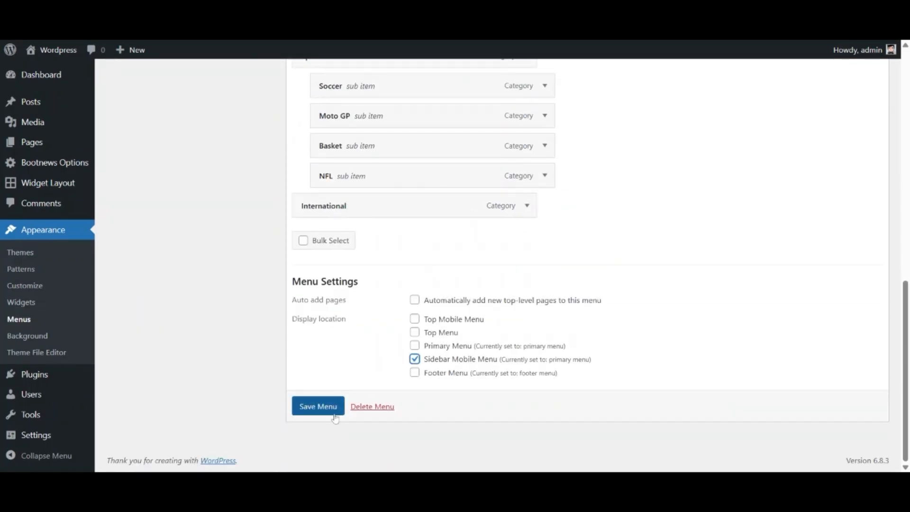
{"action": "left_click", "coordinate": [335, 413]}
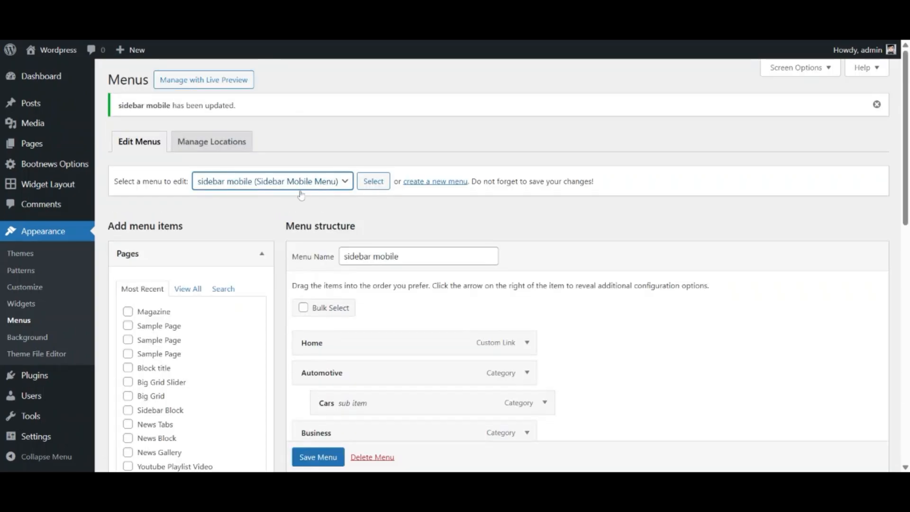
Load the top menu for editing, assign it to the Top Menu display location, and save it
{"action": "left_click", "coordinate": [301, 194]}
{"action": "left_click", "coordinate": [370, 183]}
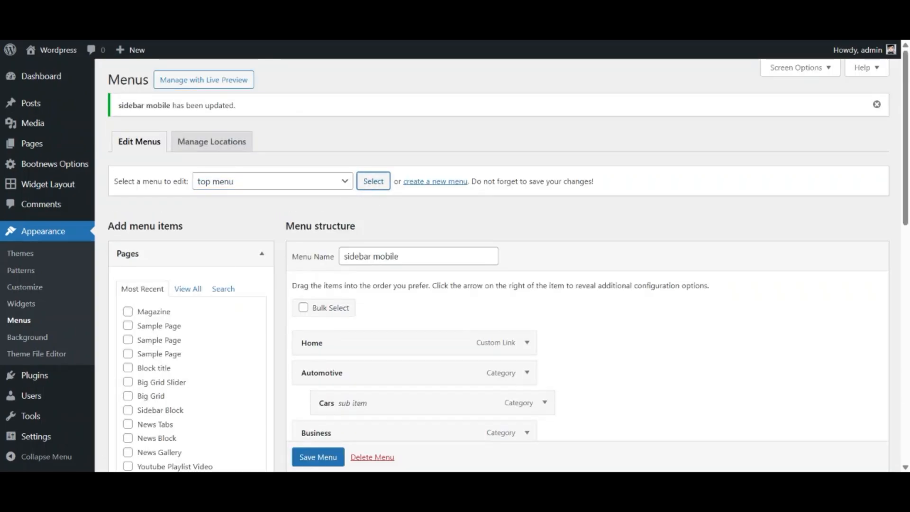
{"action": "scroll", "coordinate": [526, 189], "scroll_direction": "down", "scroll_amount": 4}
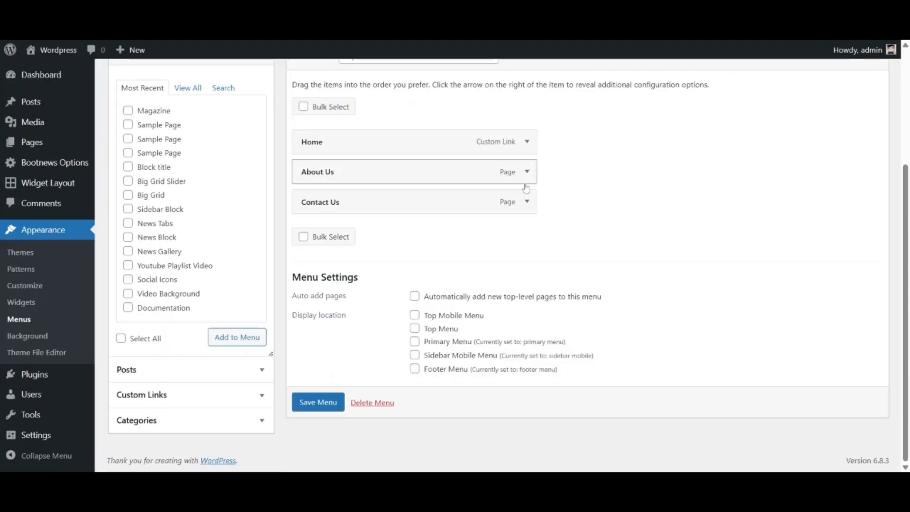
{"action": "left_click", "coordinate": [415, 328]}
{"action": "left_click", "coordinate": [332, 402]}
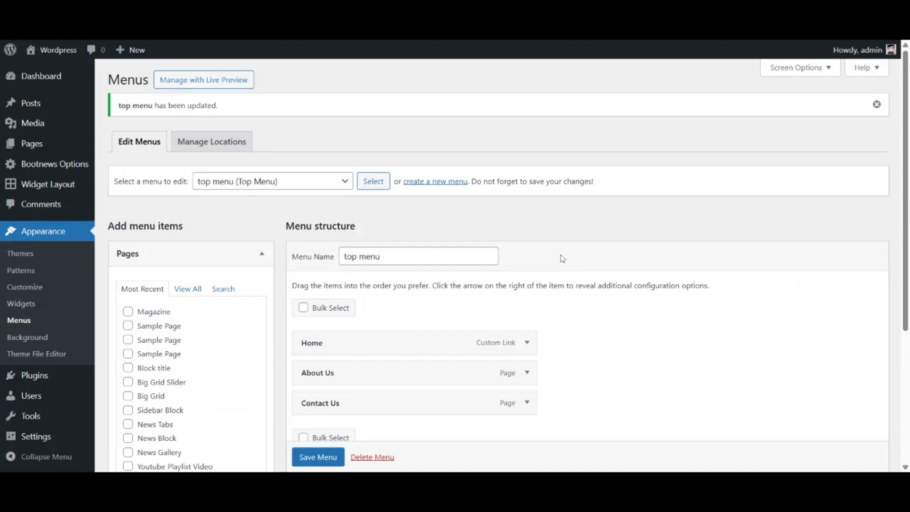
{"action": "scroll", "coordinate": [242, 234], "scroll_direction": "down", "scroll_amount": 4}
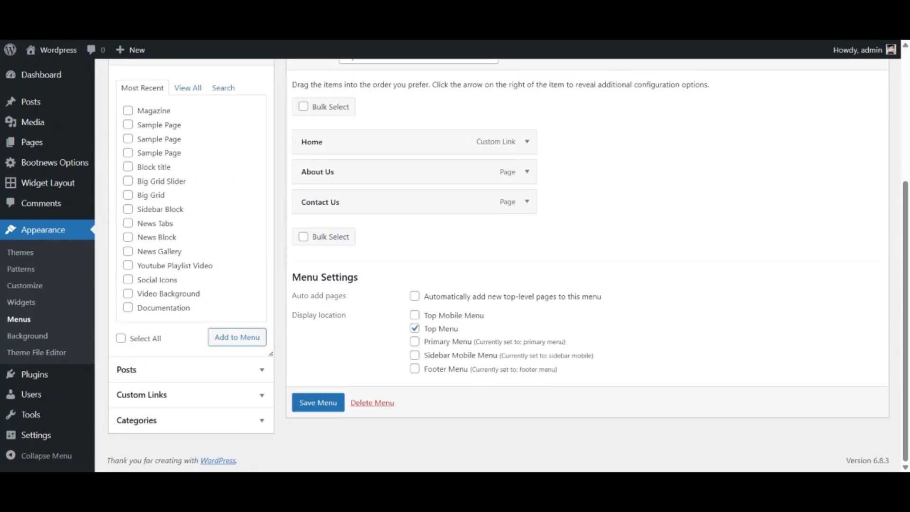
{"action": "scroll", "coordinate": [567, 198], "scroll_direction": "up", "scroll_amount": 4}
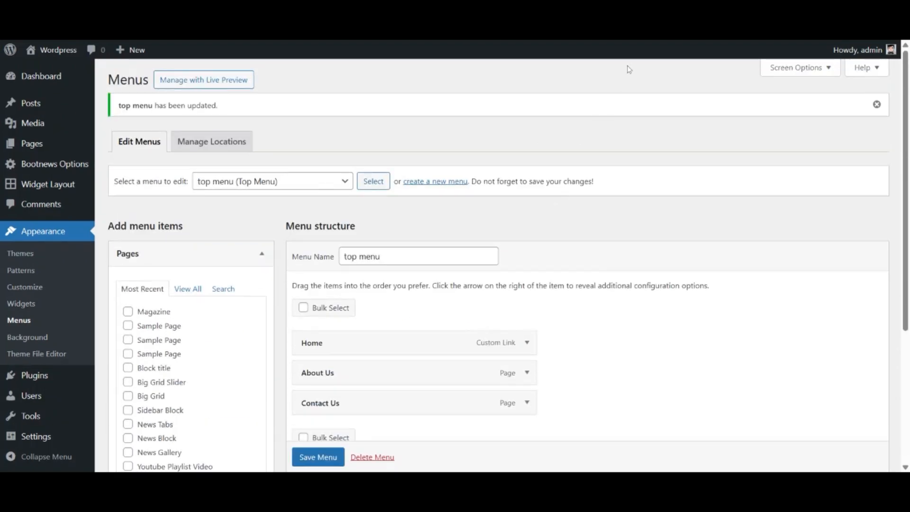
Visit the live site and check the homepage header, including the Features submenu in the main navigation
{"action": "mouse_move", "coordinate": [52, 50]}
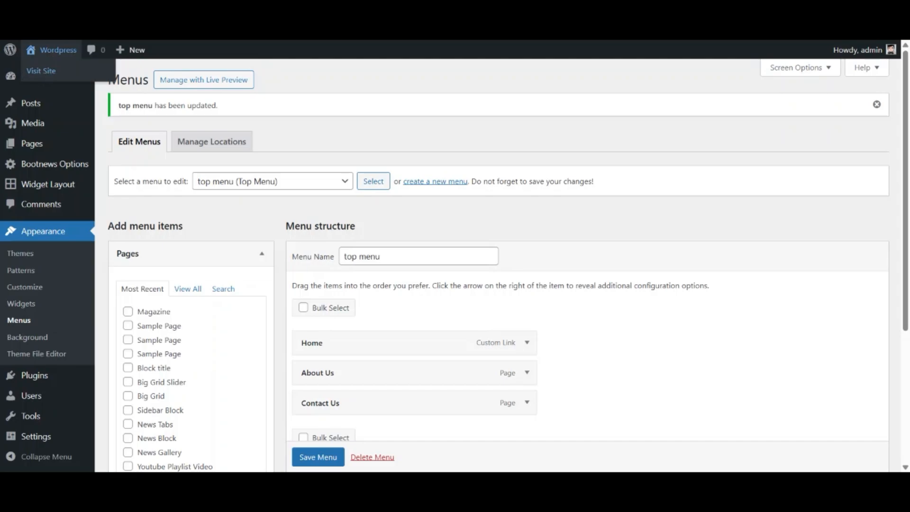
{"action": "left_click", "coordinate": [41, 71]}
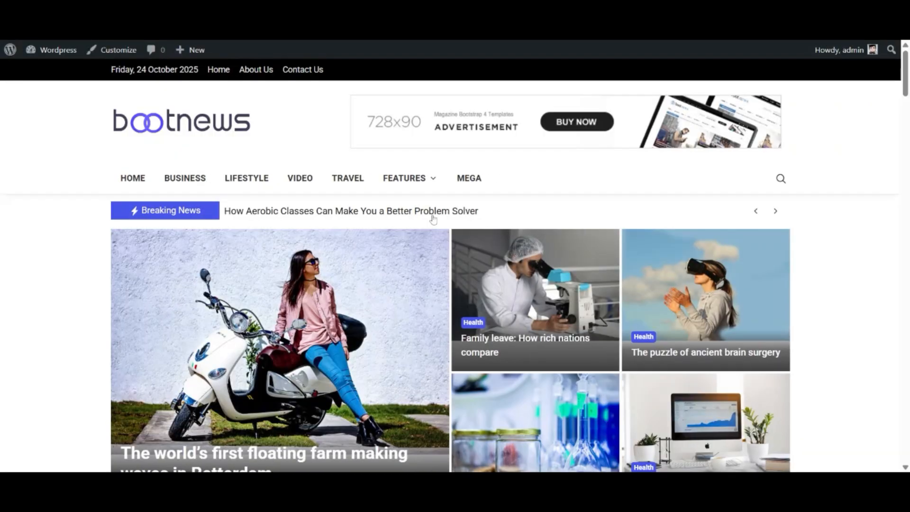
{"action": "scroll", "coordinate": [434, 219], "scroll_direction": "down", "scroll_amount": 14}
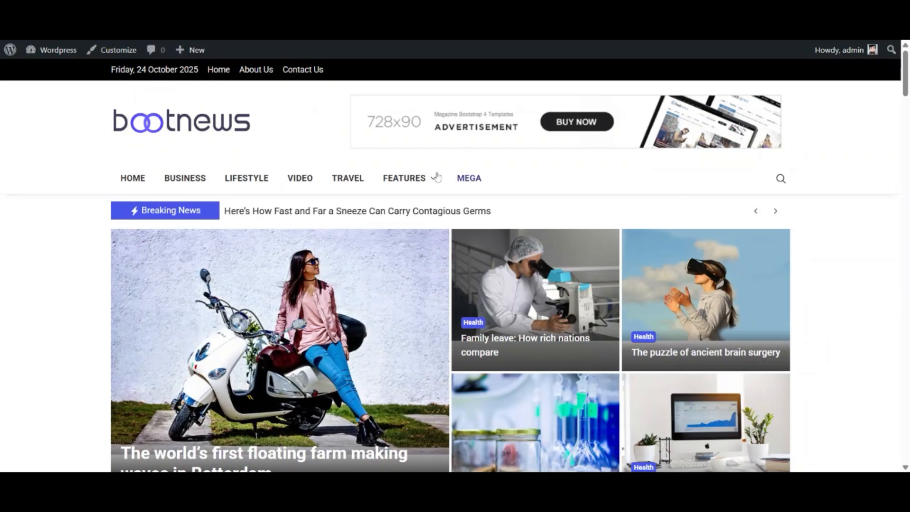
{"action": "mouse_move", "coordinate": [408, 178]}
{"action": "mouse_move", "coordinate": [437, 291]}
{"action": "scroll", "coordinate": [851, 182], "scroll_direction": "down", "scroll_amount": 10}
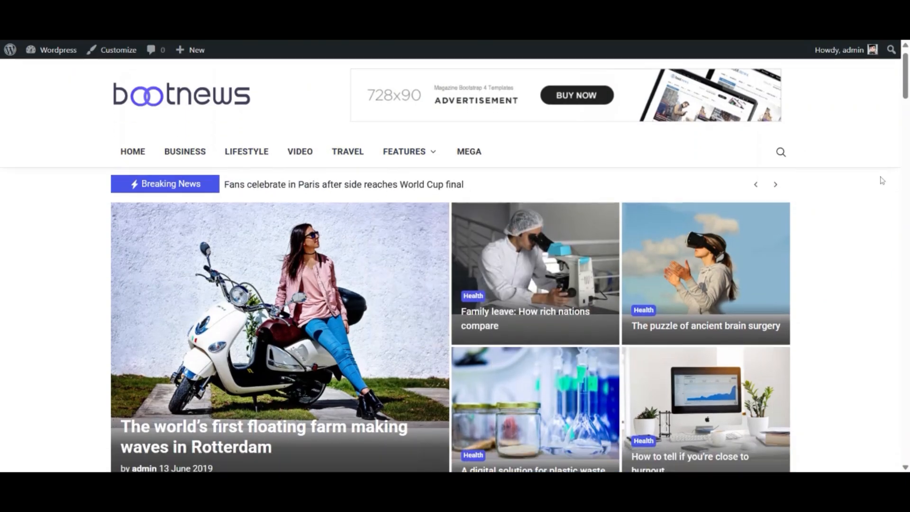
Examine the whole homepage, checking the category post blocks, the sidebar widgets, and the footer widgets and menu
{"action": "scroll", "coordinate": [882, 181], "scroll_direction": "down", "scroll_amount": 8}
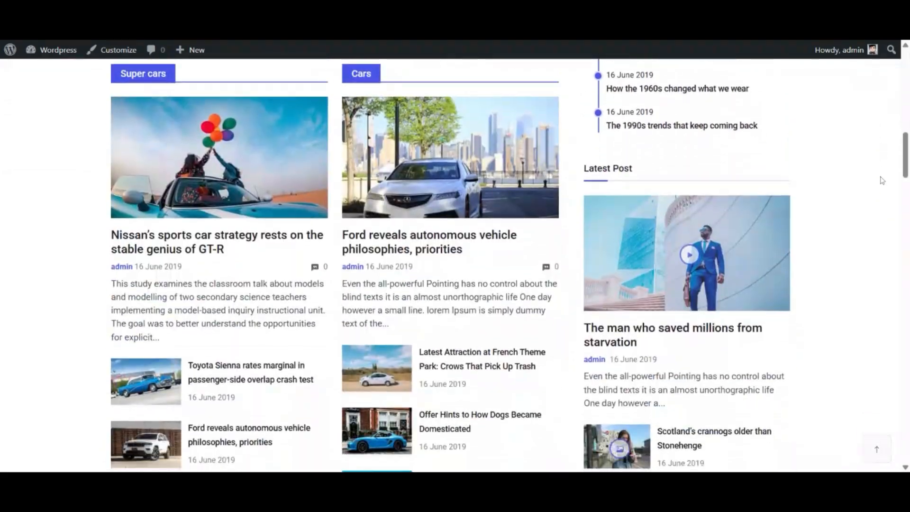
{"action": "scroll", "coordinate": [882, 179], "scroll_direction": "down", "scroll_amount": 10}
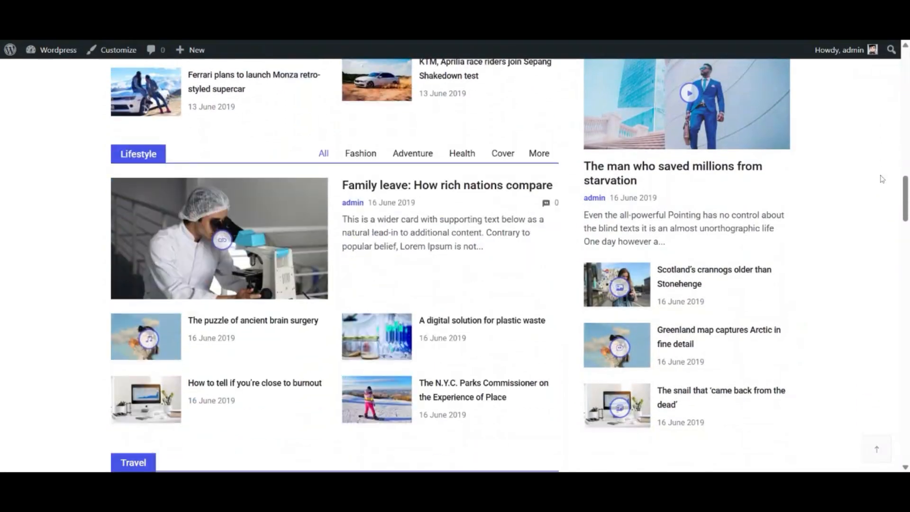
{"action": "scroll", "coordinate": [882, 179], "scroll_direction": "down", "scroll_amount": 10}
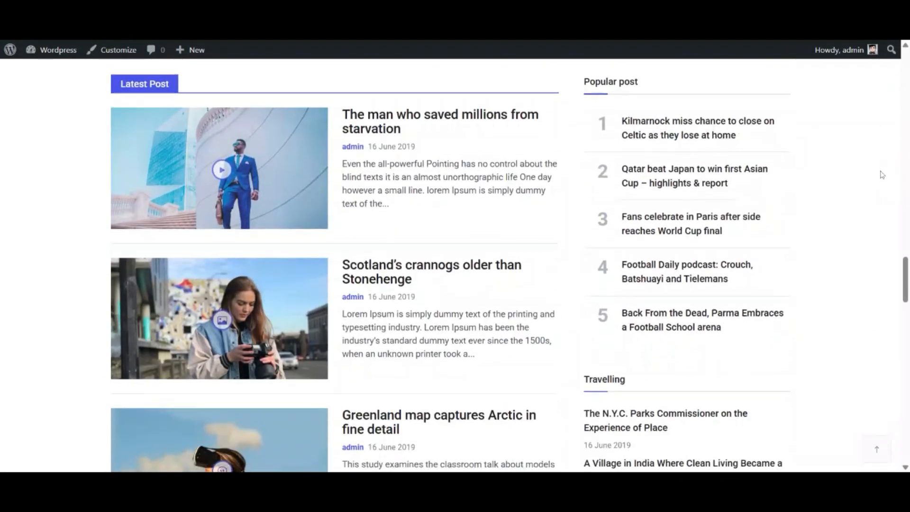
{"action": "scroll", "coordinate": [883, 173], "scroll_direction": "down", "scroll_amount": 10}
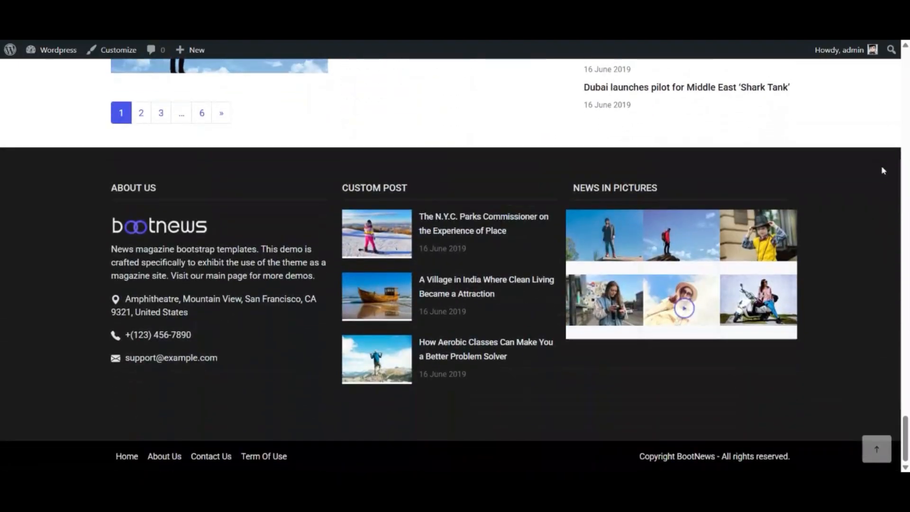
{"action": "scroll", "coordinate": [883, 170], "scroll_direction": "up", "scroll_amount": 10}
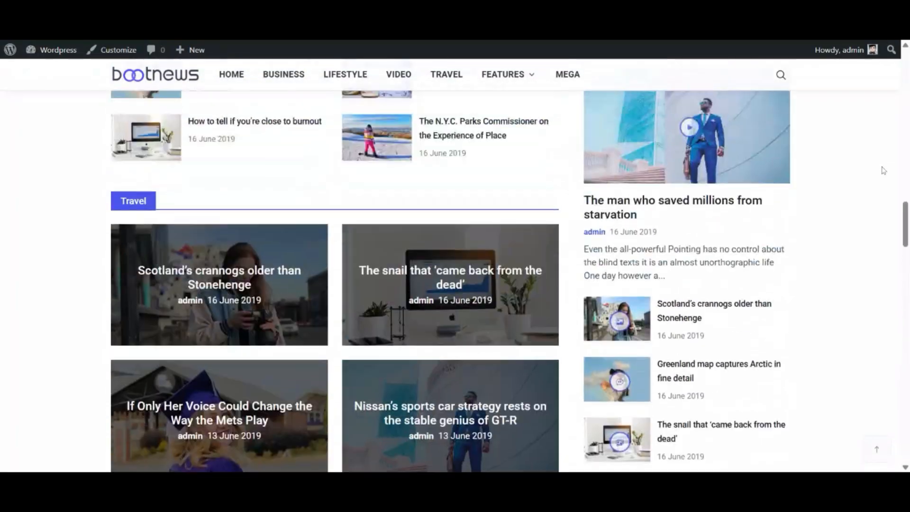
{"action": "scroll", "coordinate": [884, 171], "scroll_direction": "up", "scroll_amount": 10}
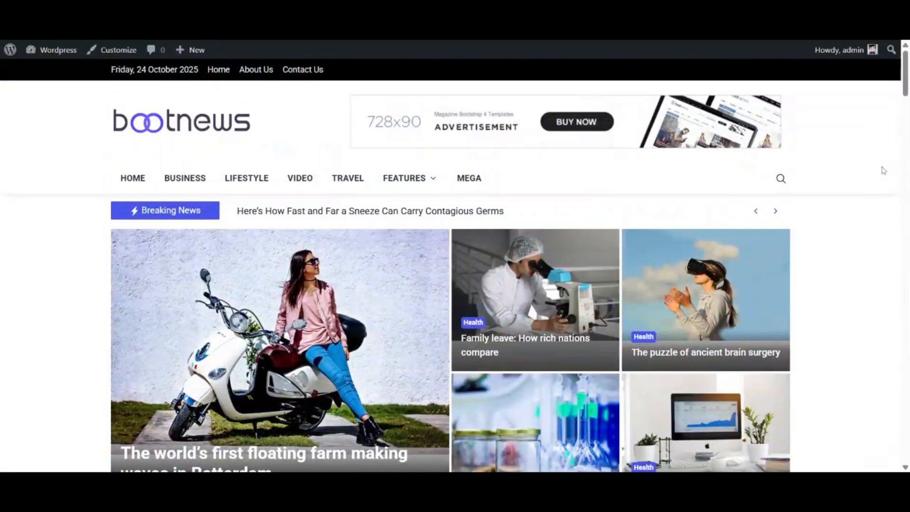
{"action": "scroll", "coordinate": [884, 170], "scroll_direction": "down", "scroll_amount": 10}
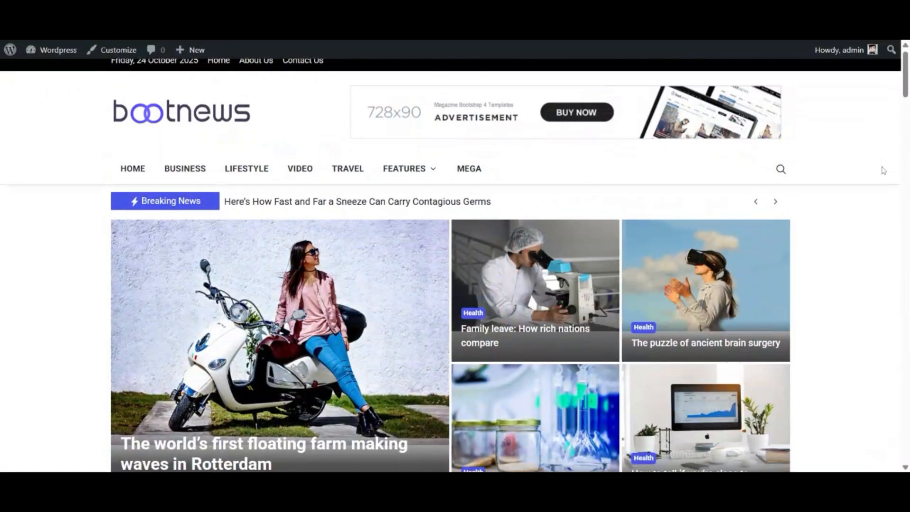
{"action": "scroll", "coordinate": [883, 171], "scroll_direction": "down", "scroll_amount": 15}
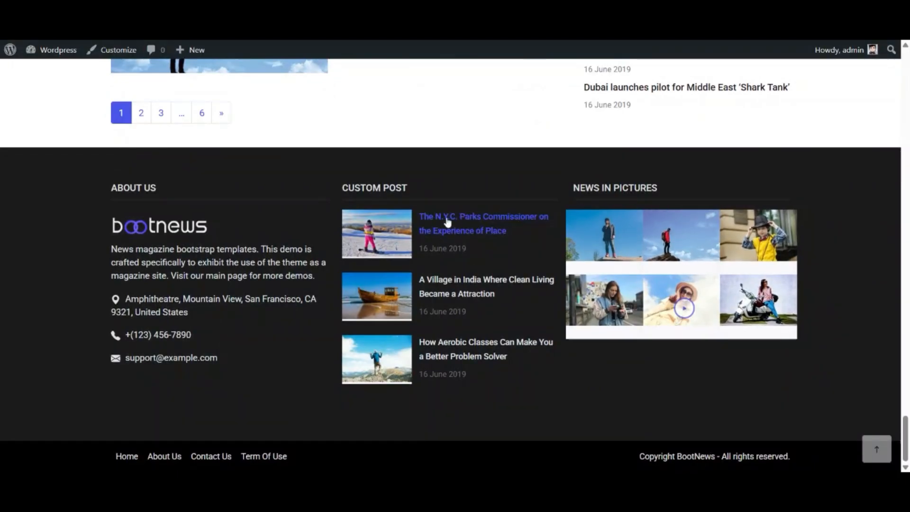
{"action": "scroll", "coordinate": [907, 331], "scroll_direction": "up", "scroll_amount": 3}
{"action": "scroll", "coordinate": [890, 309], "scroll_direction": "up", "scroll_amount": 20}
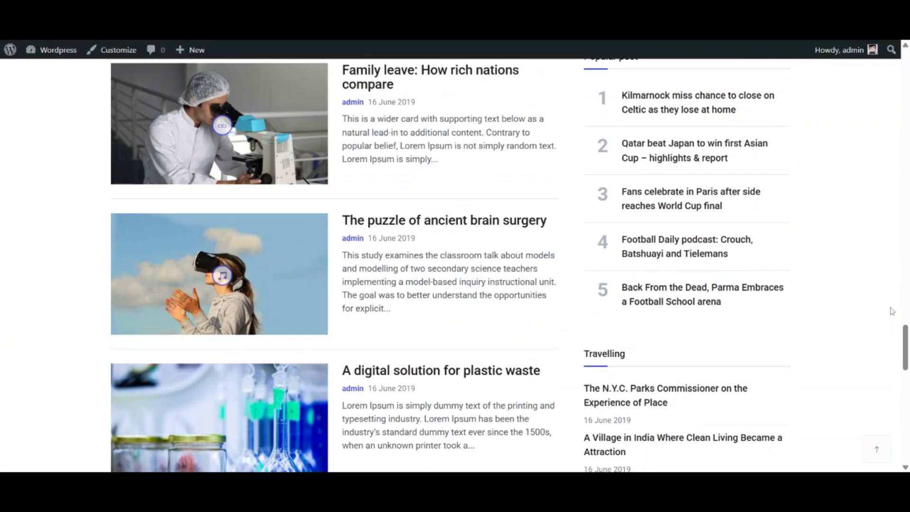
{"action": "scroll", "coordinate": [892, 311], "scroll_direction": "up", "scroll_amount": 4}
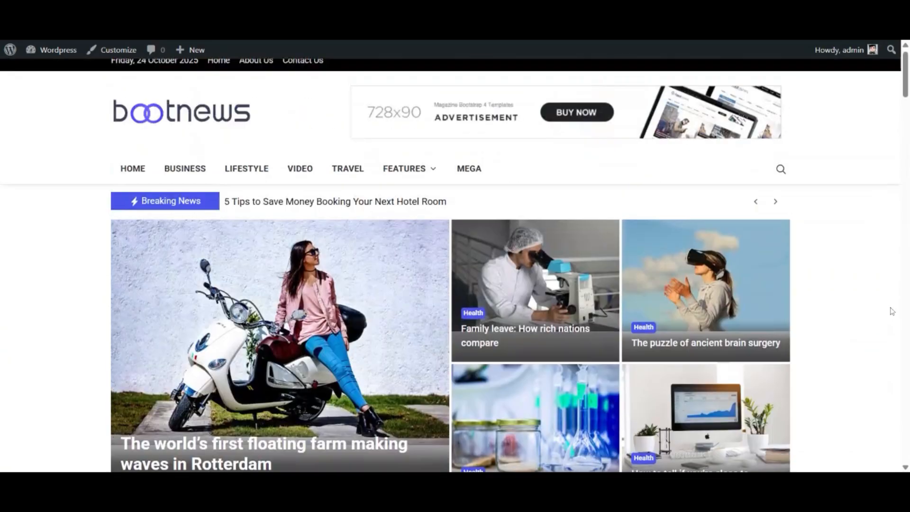
Open Bootnews Options from the site's dashboard and examine the General settings for logos, fonts, navbar and footer colors, and JS and CSS
{"action": "mouse_move", "coordinate": [372, 185]}
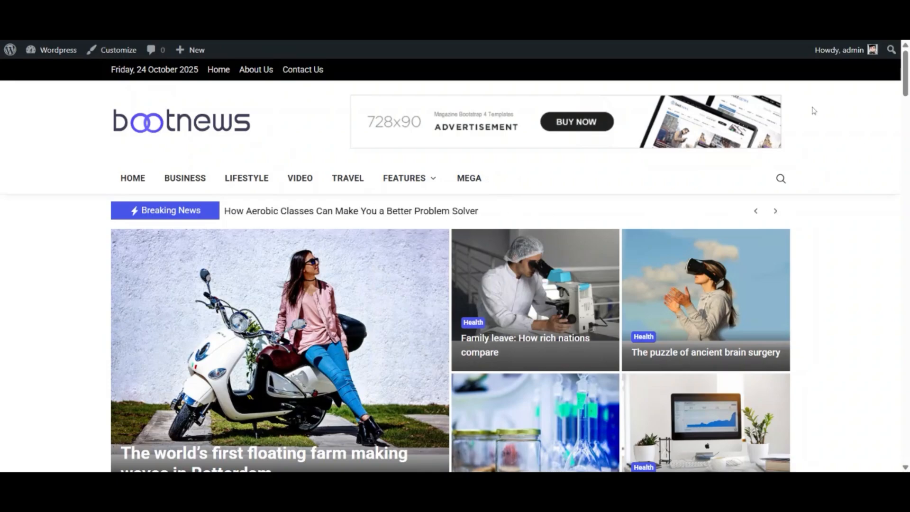
{"action": "mouse_move", "coordinate": [48, 51]}
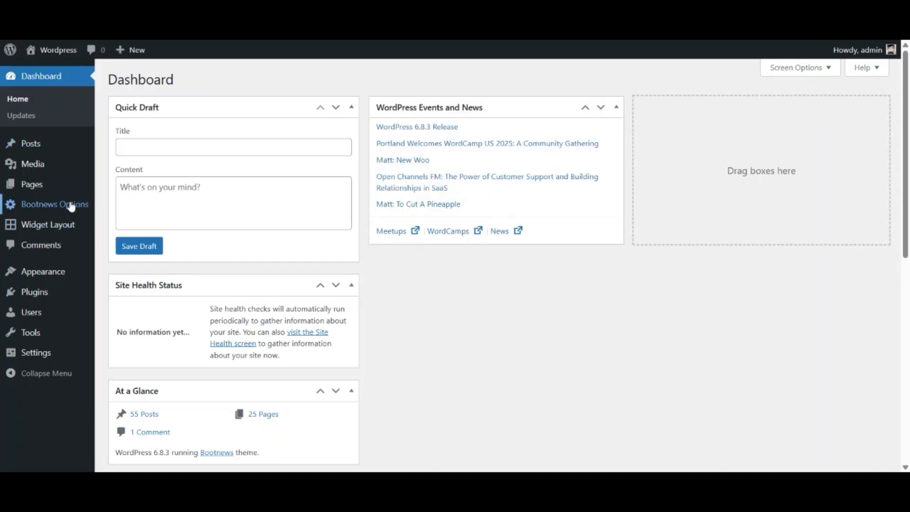
{"action": "left_click", "coordinate": [71, 205]}
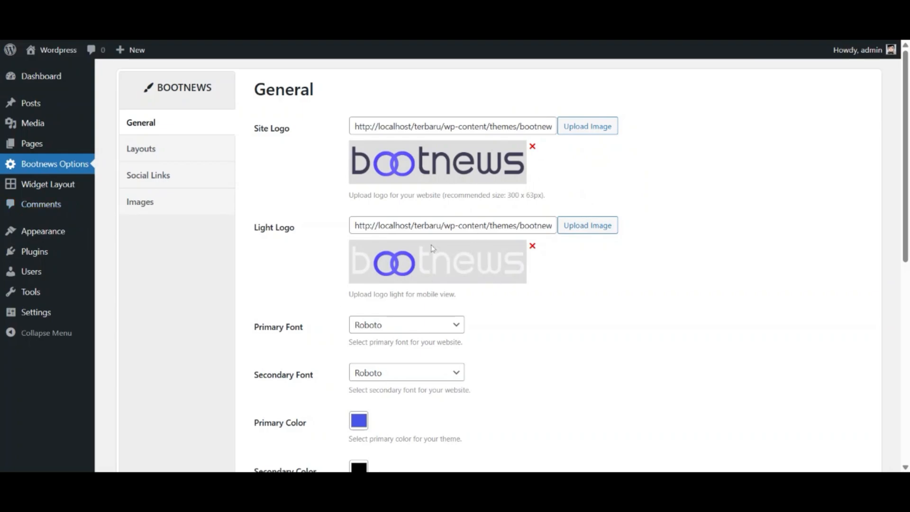
{"action": "scroll", "coordinate": [432, 249], "scroll_direction": "down", "scroll_amount": 3}
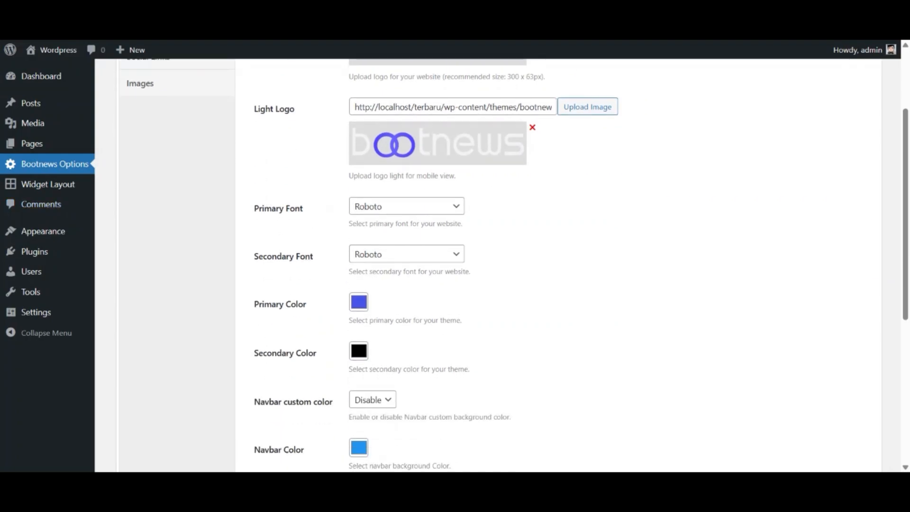
{"action": "scroll", "coordinate": [403, 256], "scroll_direction": "down", "scroll_amount": 4}
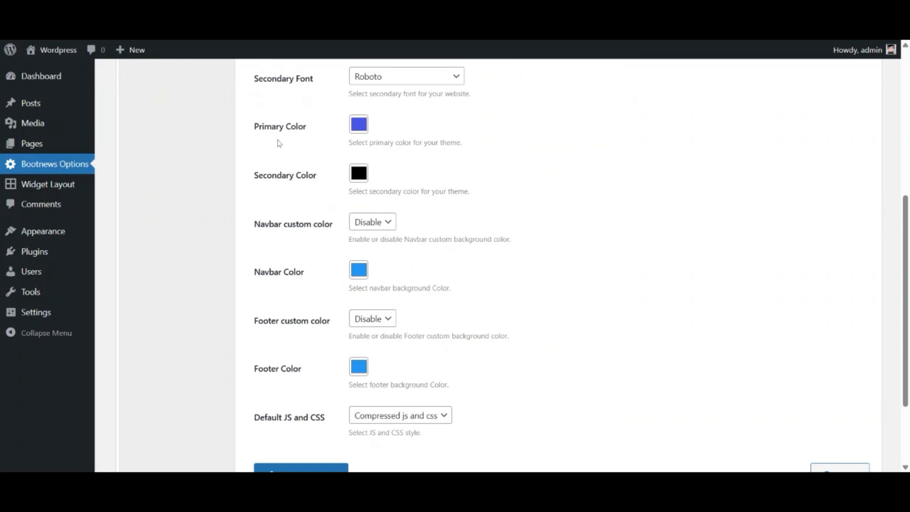
{"action": "scroll", "coordinate": [383, 183], "scroll_direction": "down", "scroll_amount": 2}
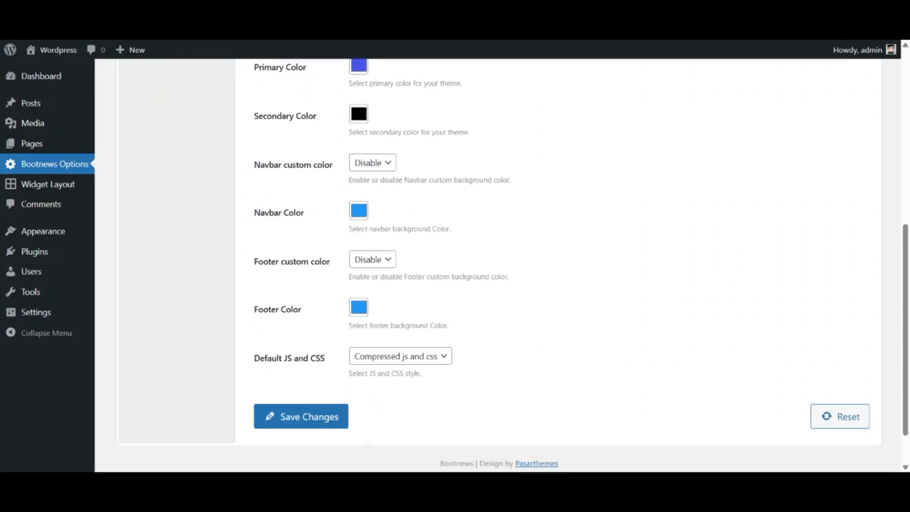
{"action": "scroll", "coordinate": [492, 189], "scroll_direction": "down", "scroll_amount": 1}
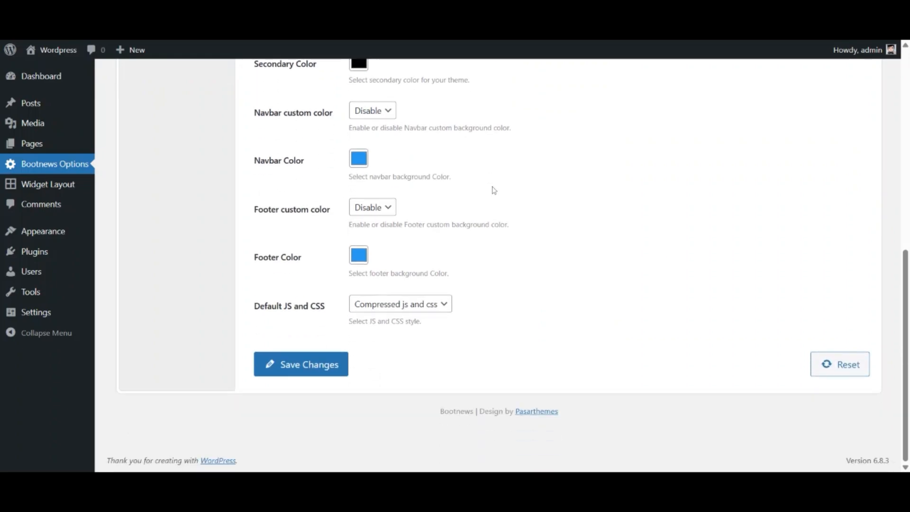
{"action": "scroll", "coordinate": [498, 213], "scroll_direction": "up", "scroll_amount": 5}
{"action": "scroll", "coordinate": [499, 213], "scroll_direction": "up", "scroll_amount": 3}
Look through the Layouts, Social Links, and Images settings of the theme, and return to the General settings
{"action": "left_click", "coordinate": [183, 148]}
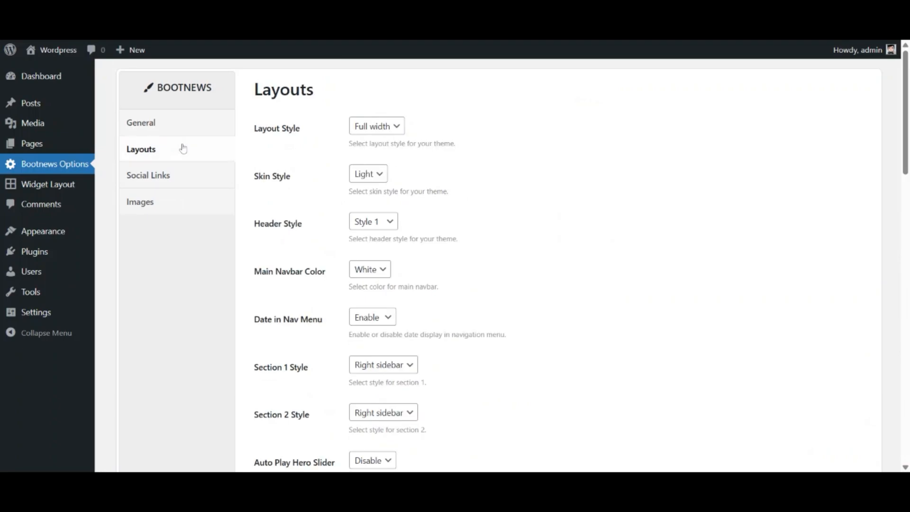
{"action": "left_click", "coordinate": [173, 176]}
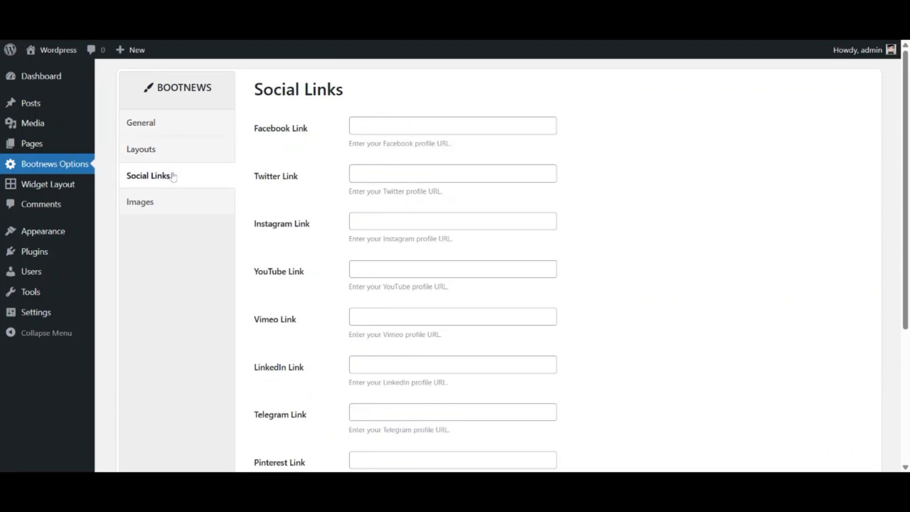
{"action": "left_click", "coordinate": [174, 204]}
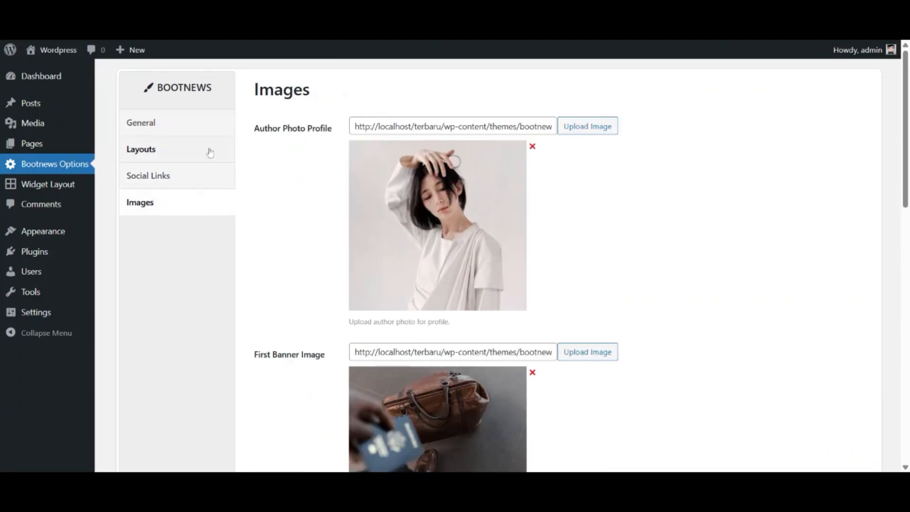
{"action": "left_click", "coordinate": [161, 155]}
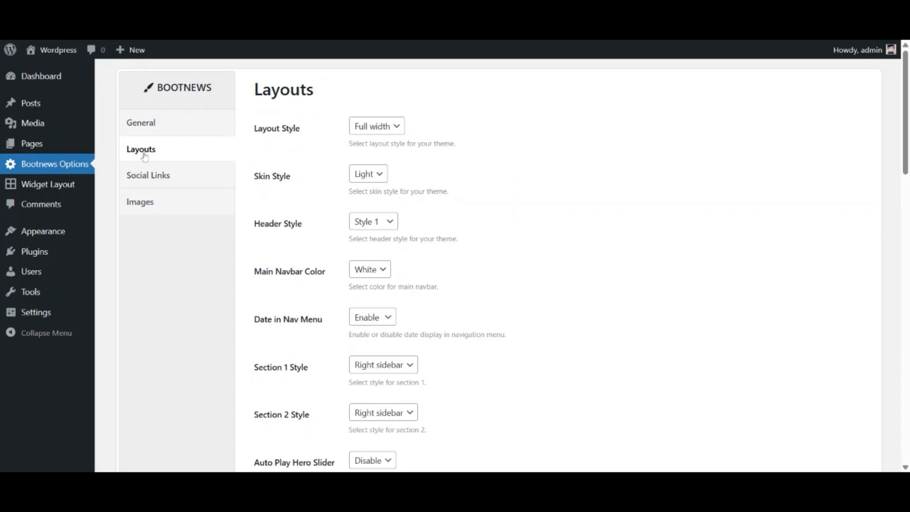
{"action": "left_click", "coordinate": [151, 124]}
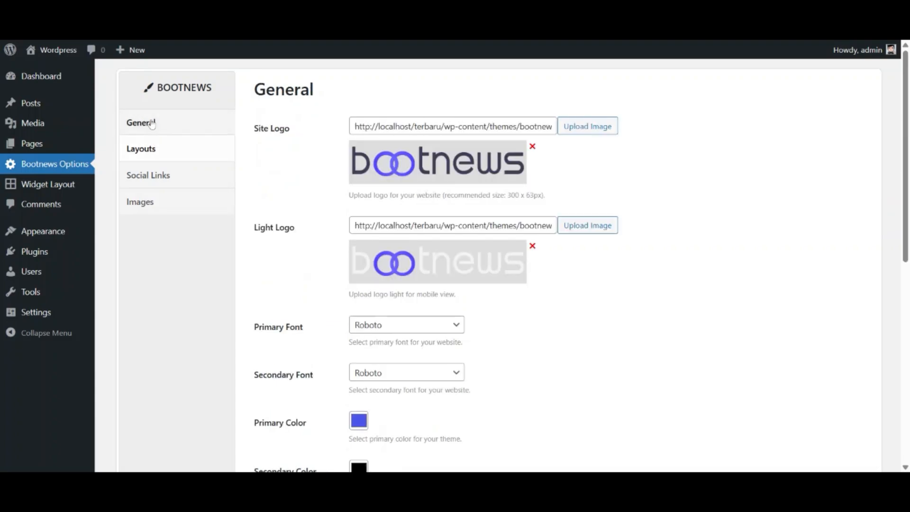